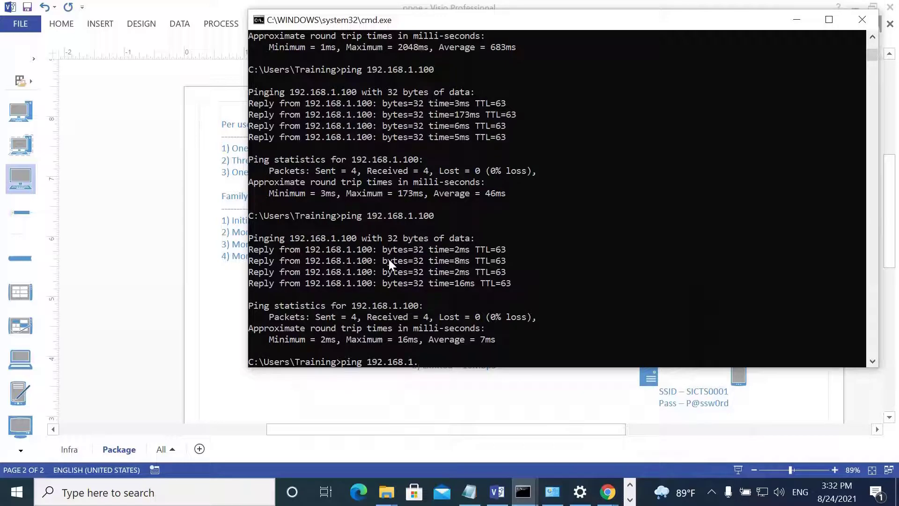
Ping the router at 192.168.1.1 (4/4 replies, 0% loss), then move the Command Prompt window aside.
key(Return)
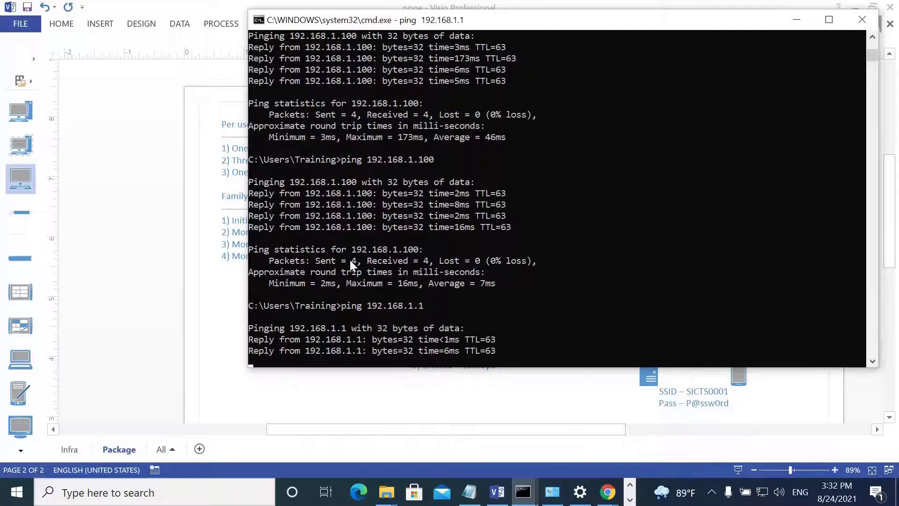
drag(479, 27, 338, 141)
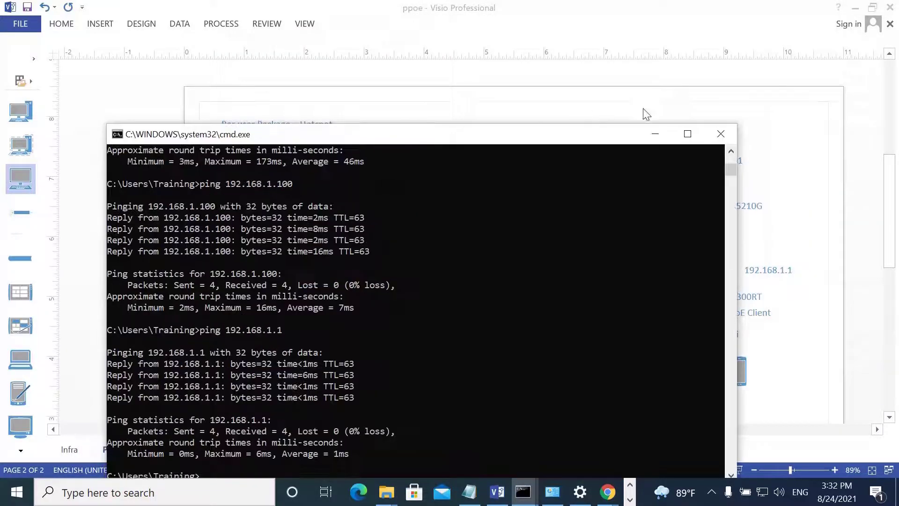
In Chrome, replace the Speedtest address with the router's page at 192.168.1.1.
click(663, 134)
mouse_move(607, 491)
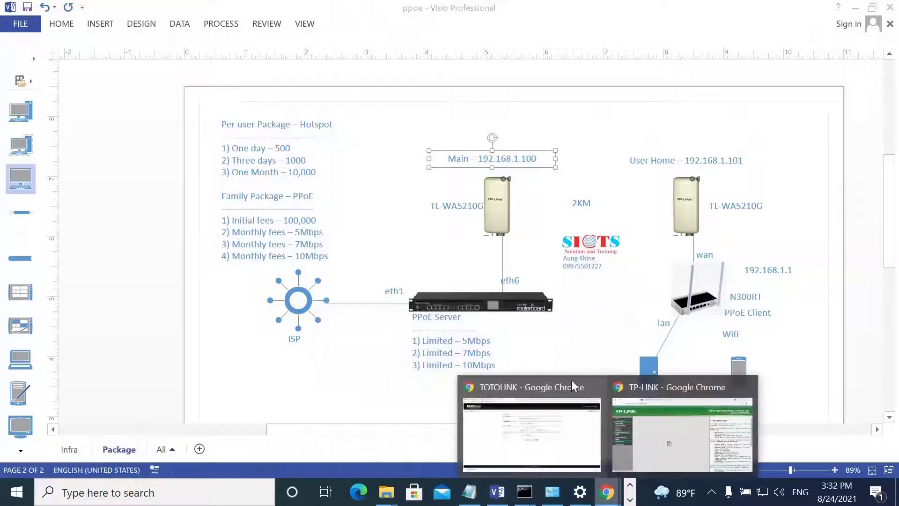
click(672, 439)
click(281, 12)
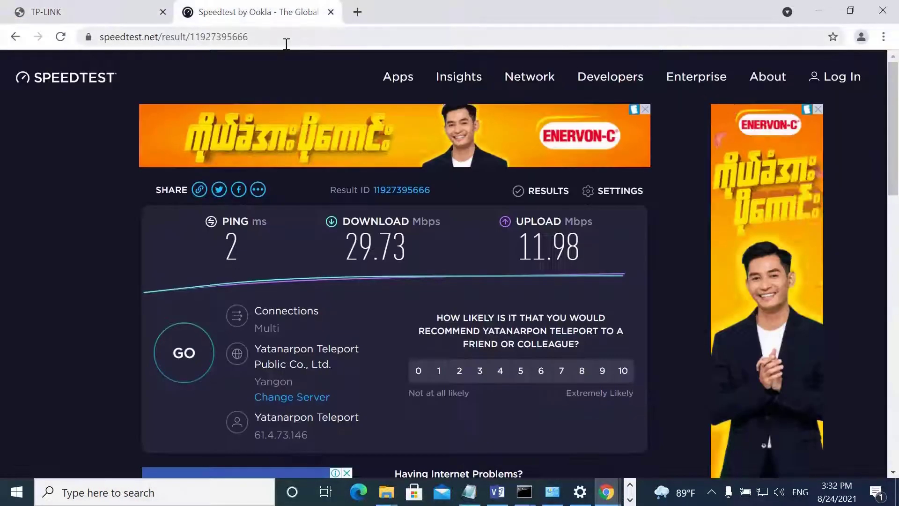
drag(269, 40, 69, 49)
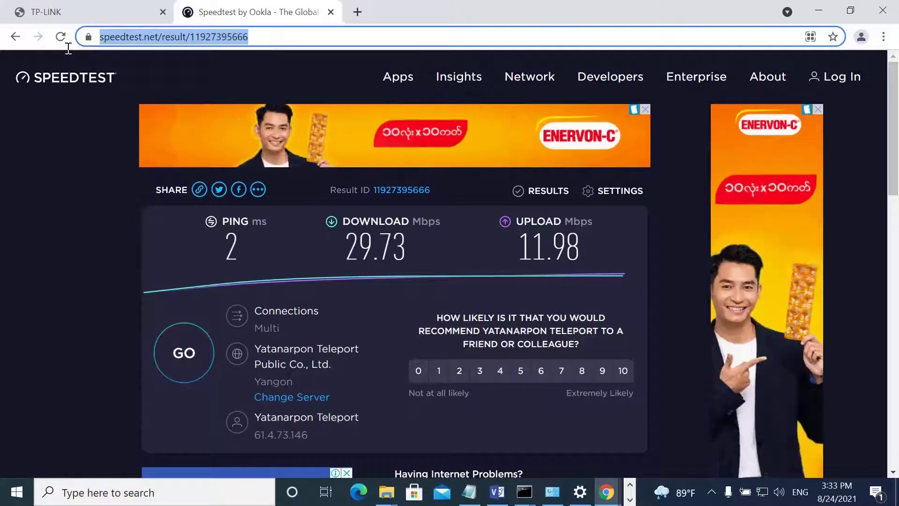
text(192)
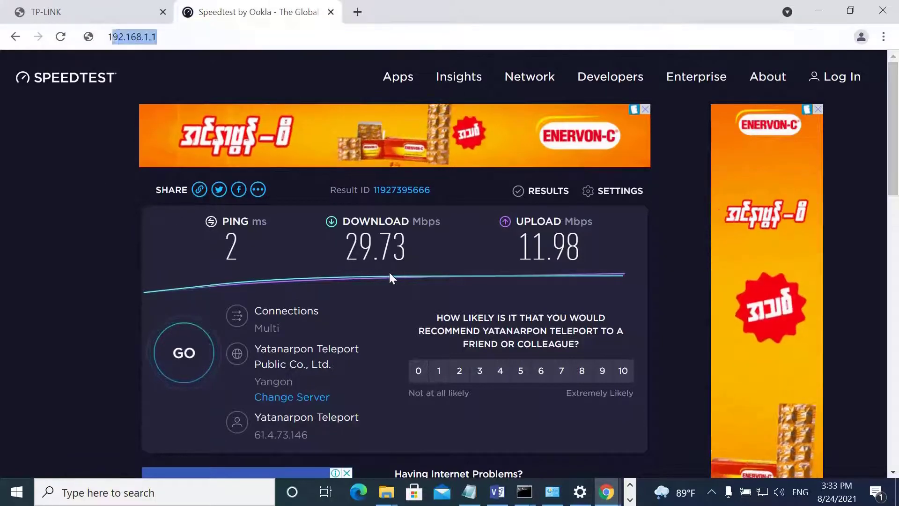
text(.168.1.)
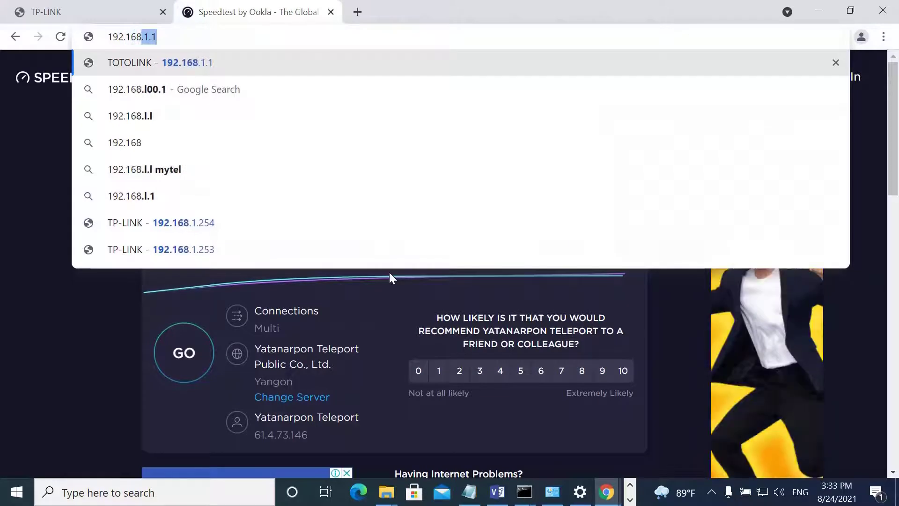
key(Return)
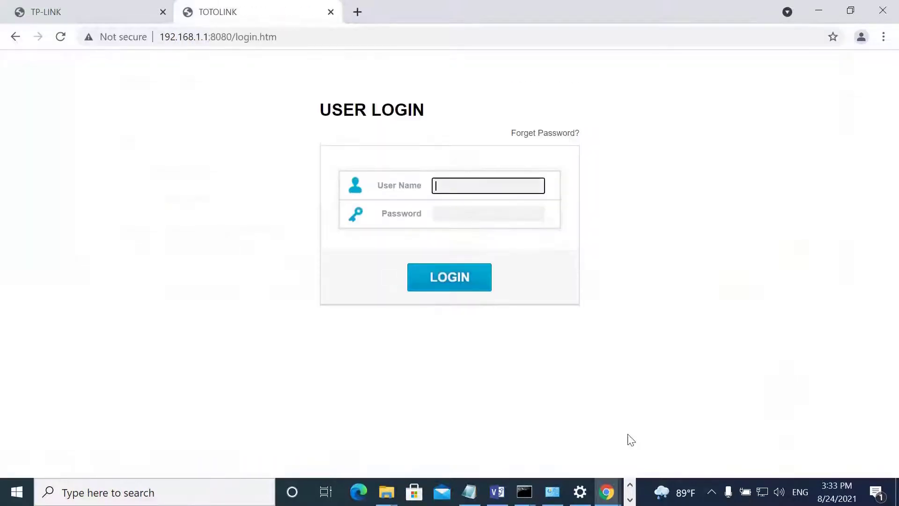
Log in to the router as admin with the router password.
text(admin)
key(Tab)
text(a)
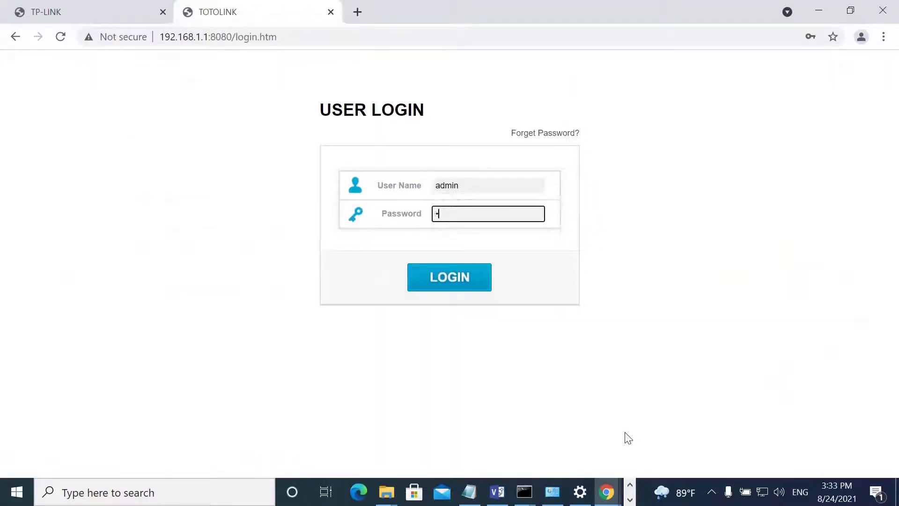
text(dmin)
key(Return)
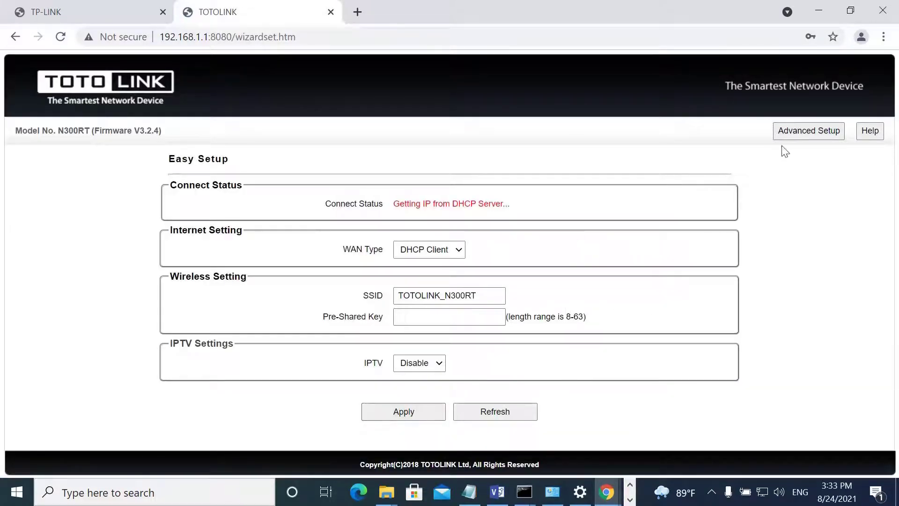
Go to Advanced Setup > Network > LAN Settings, then bring up the Visio ppoe diagram.
click(821, 135)
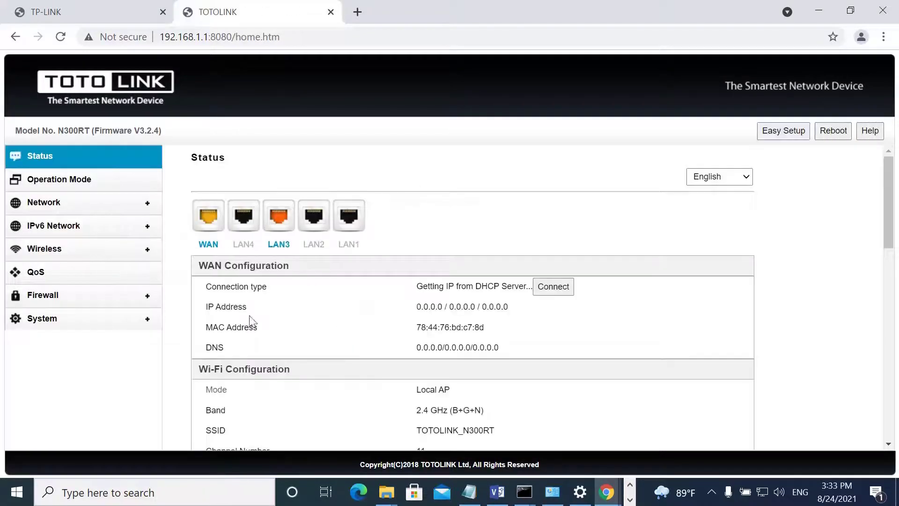
click(47, 204)
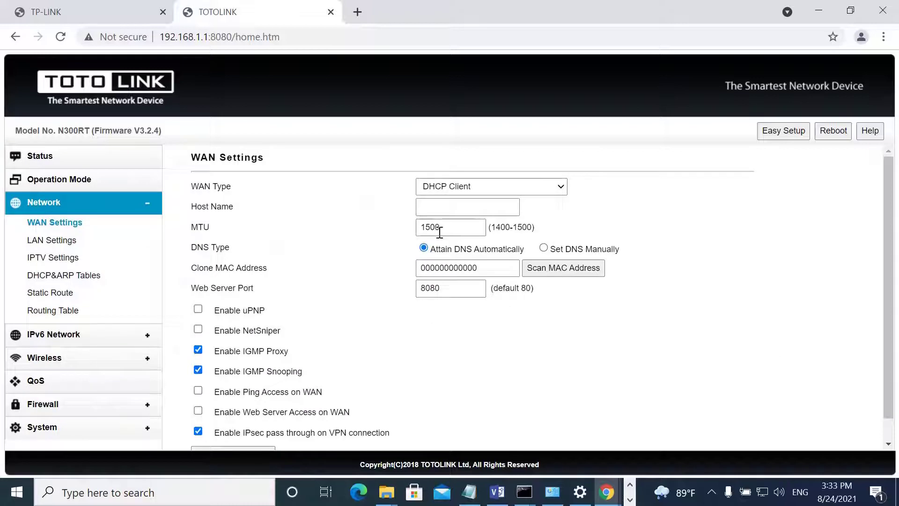
scroll(327, 311, down, 1)
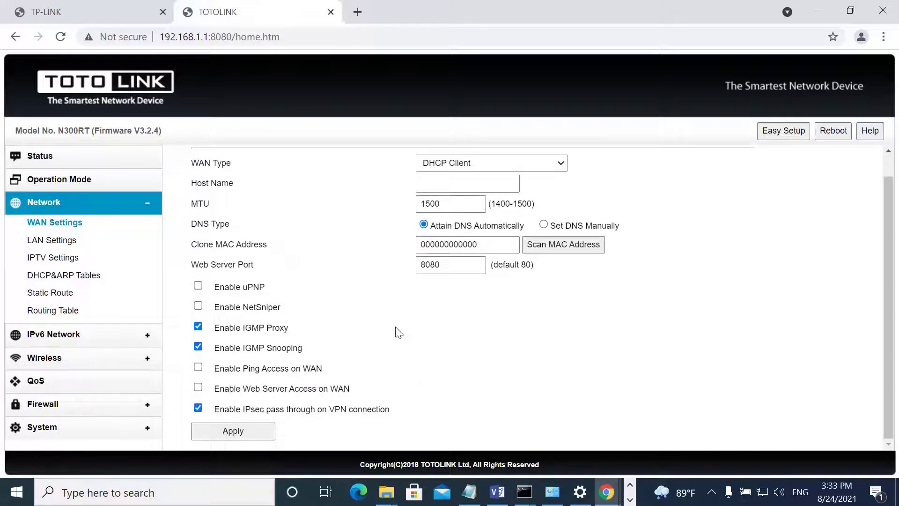
click(53, 241)
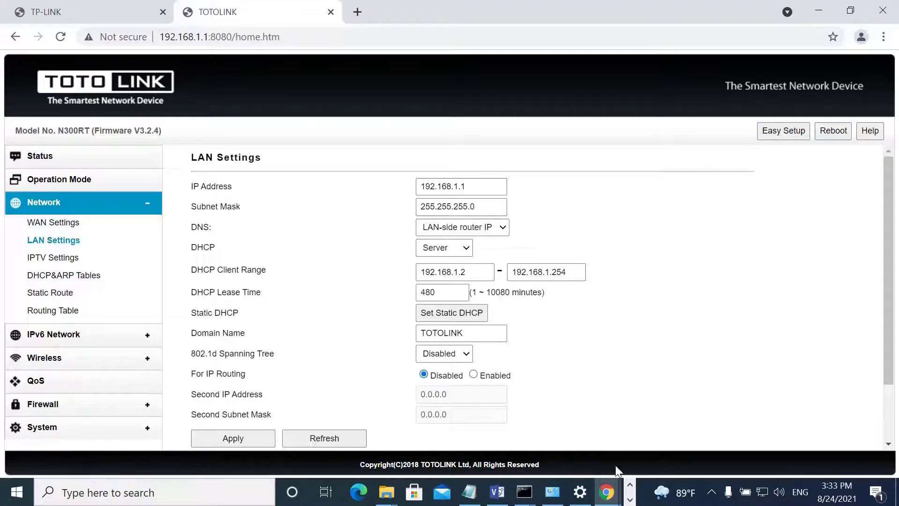
click(498, 492)
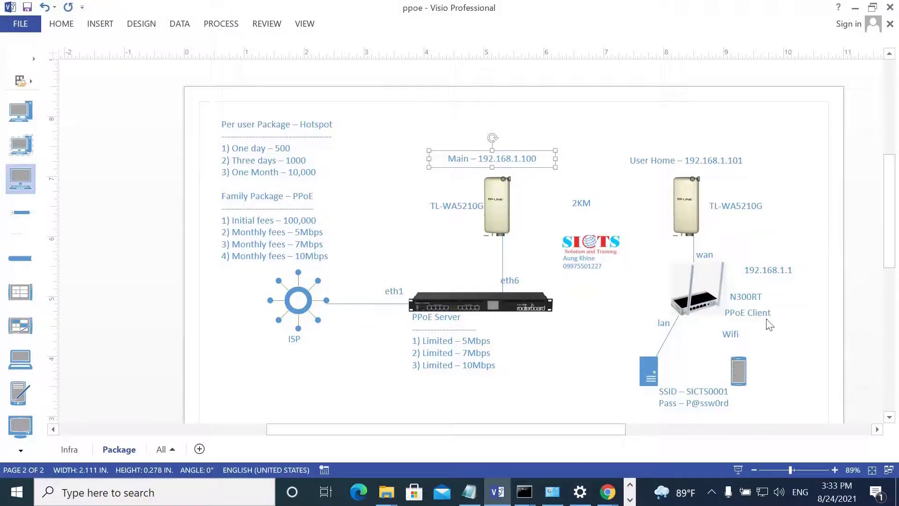
Move the 192.168.1.1 label beside the client PC, relabel it 192.168.100.1, and return to LAN Settings.
drag(775, 269, 710, 365)
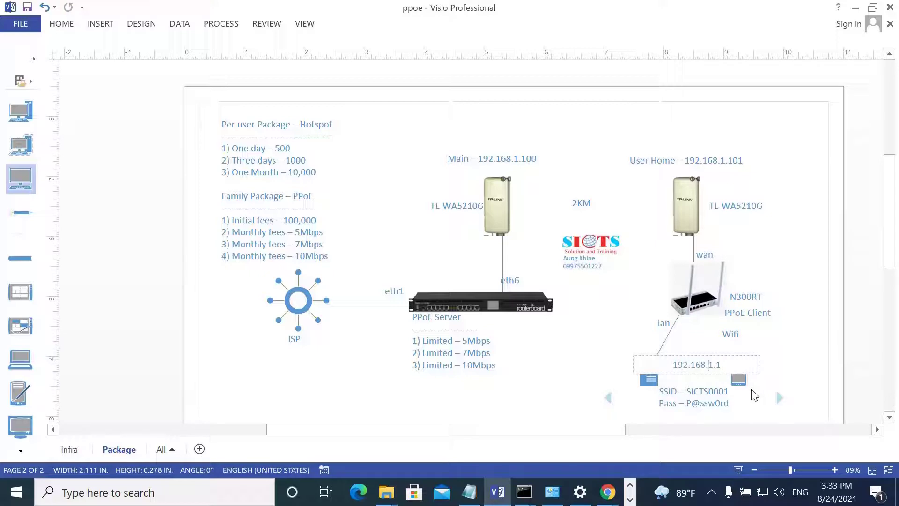
text(00)
click(813, 246)
click(607, 492)
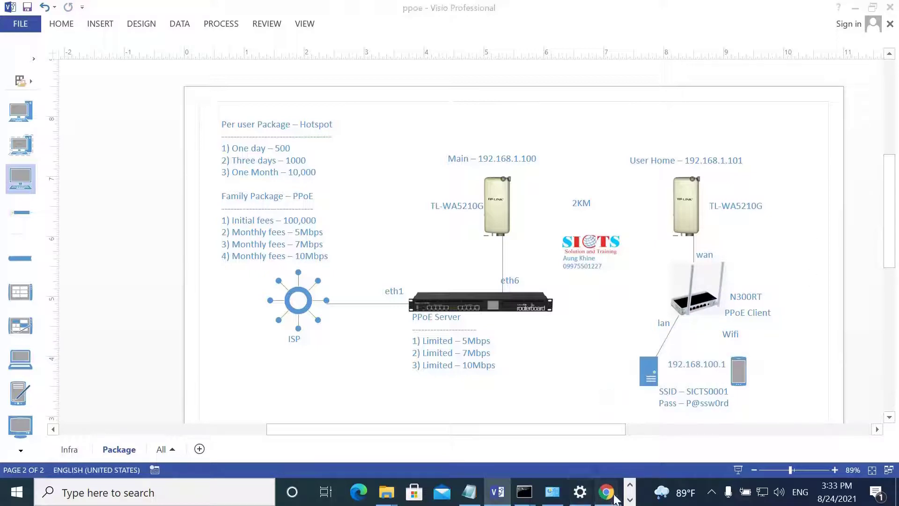
click(541, 388)
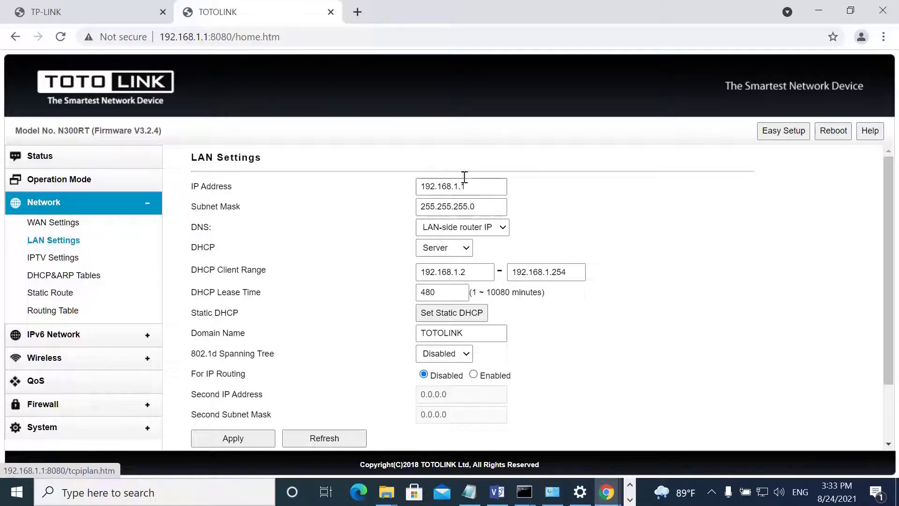
Apply LAN IP 192.168.100.1 with DHCP range 192.168.100.20–192.168.100.200 on the router.
click(459, 191)
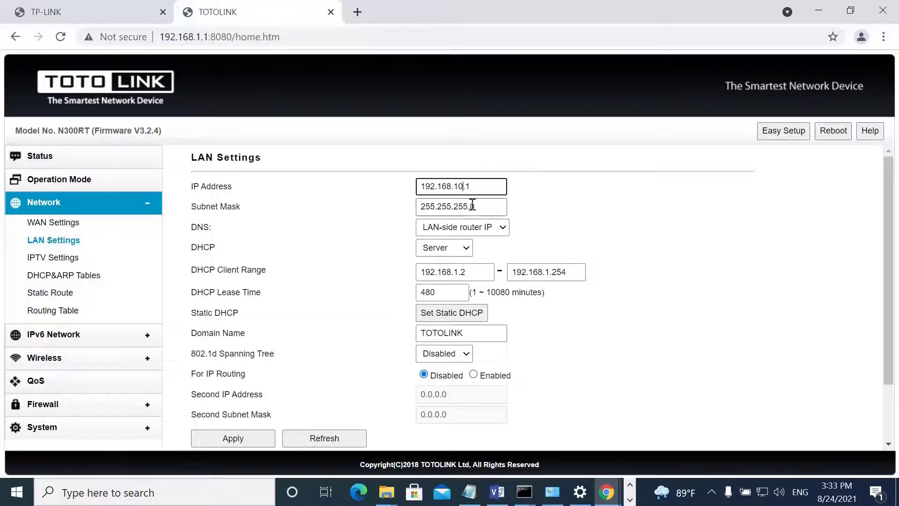
click(459, 272)
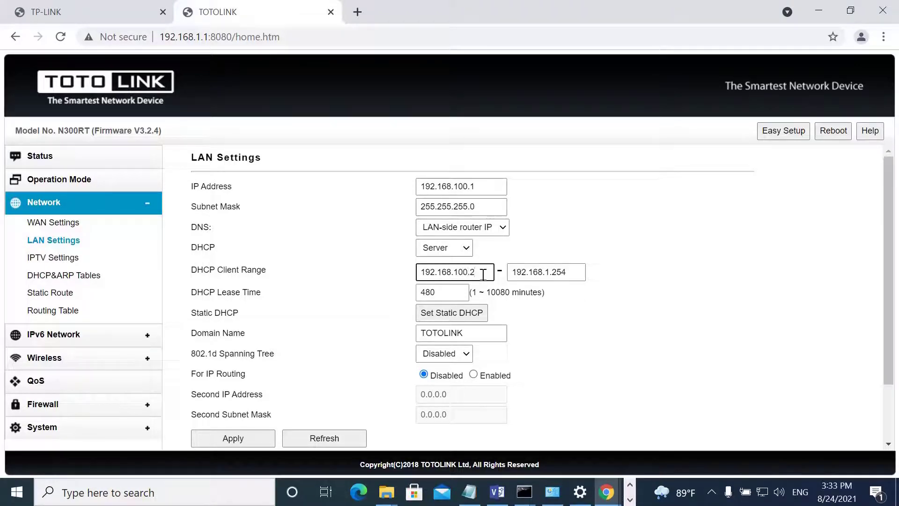
click(583, 277)
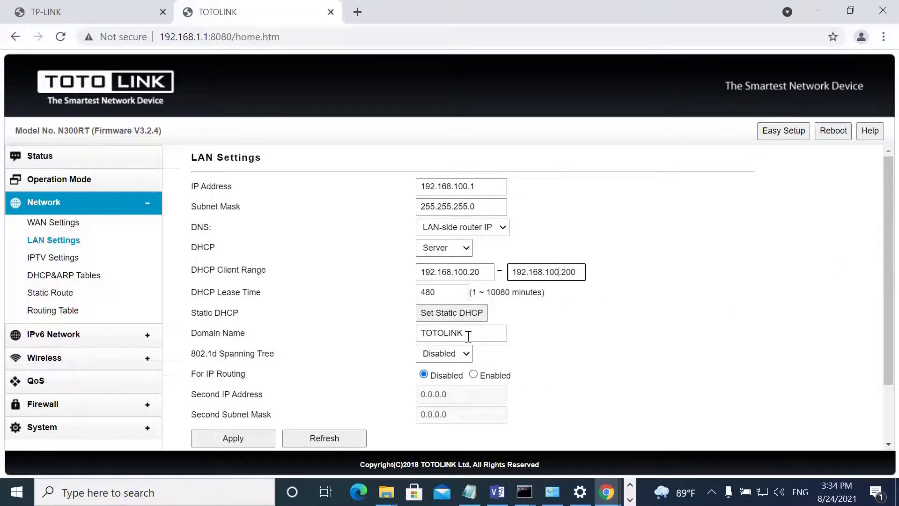
drag(465, 333, 424, 330)
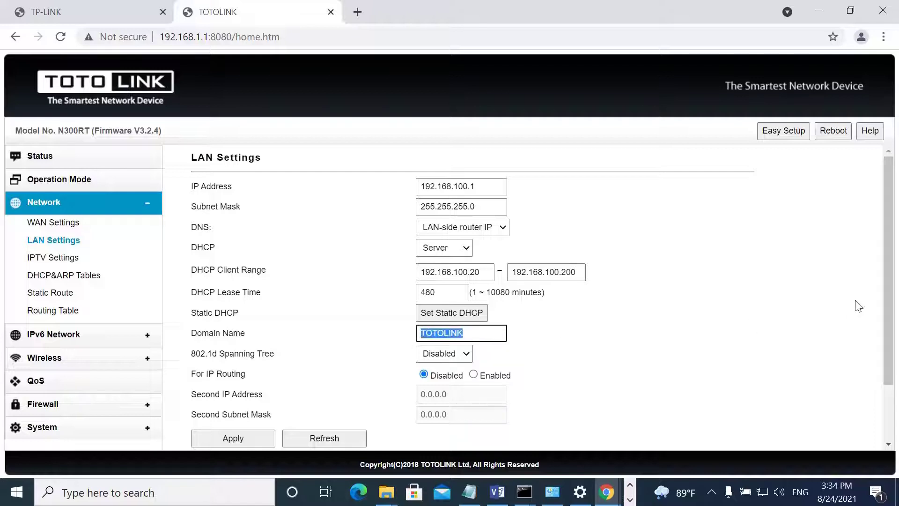
drag(894, 321, 897, 385)
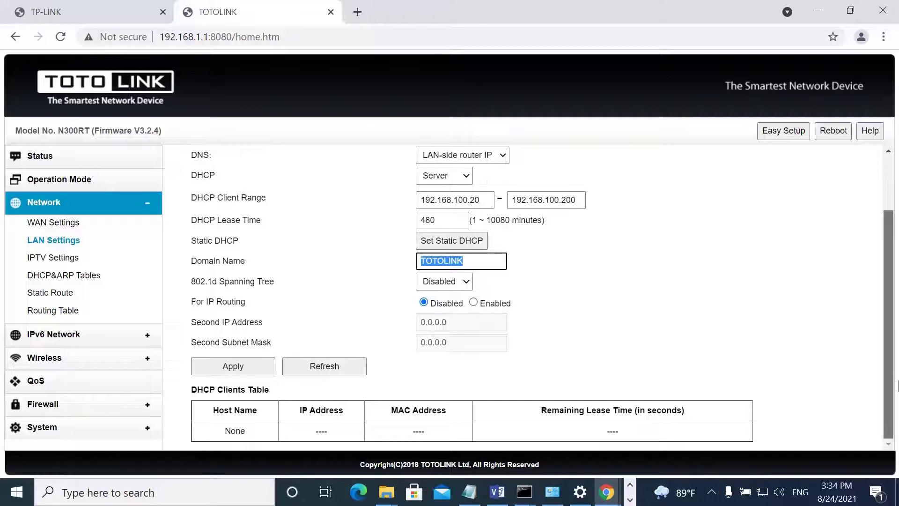
click(233, 369)
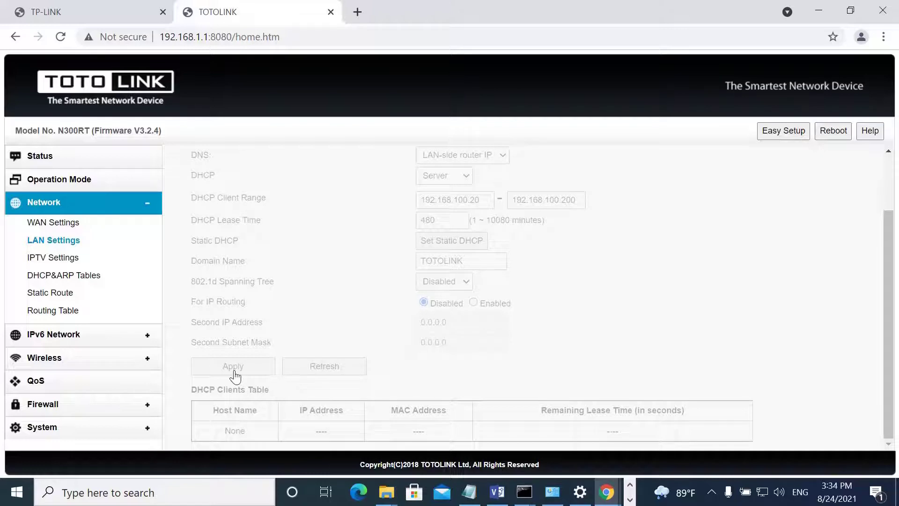
key(super+r)
Open the IPv4 properties of the Ethernet100MB adapter via ncpa.cpl.
text(nc)
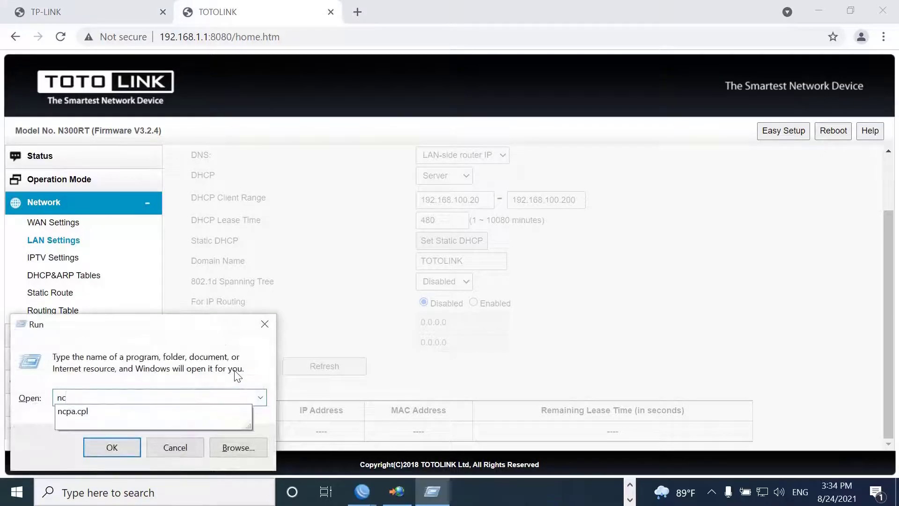
key(Down)
key(Return)
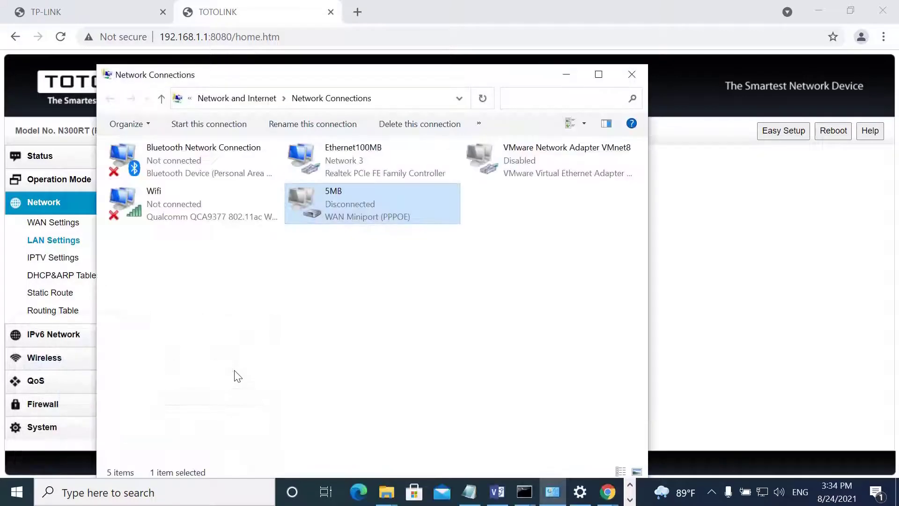
click(339, 159)
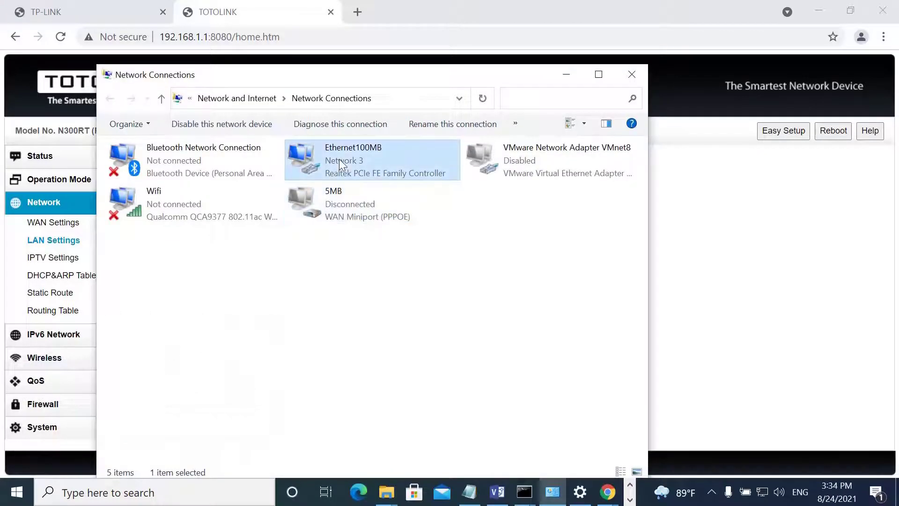
right_click(339, 158)
click(371, 294)
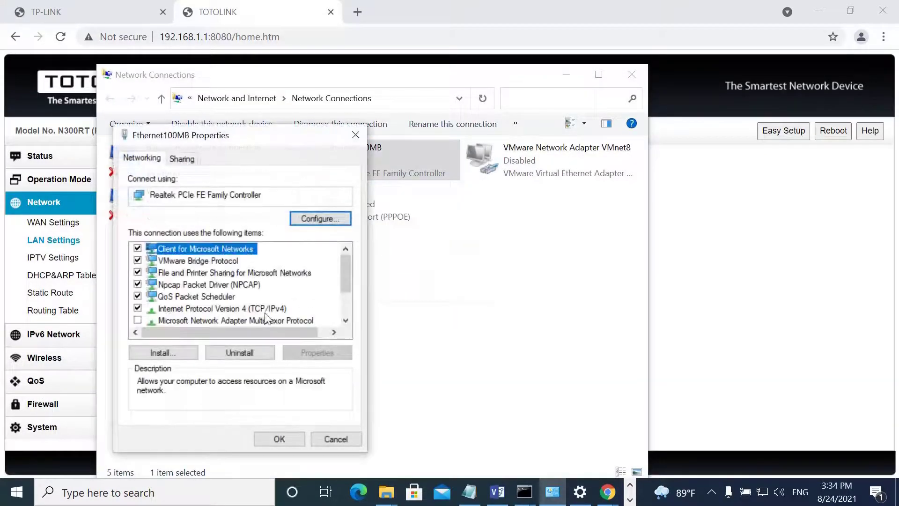
double_click(255, 311)
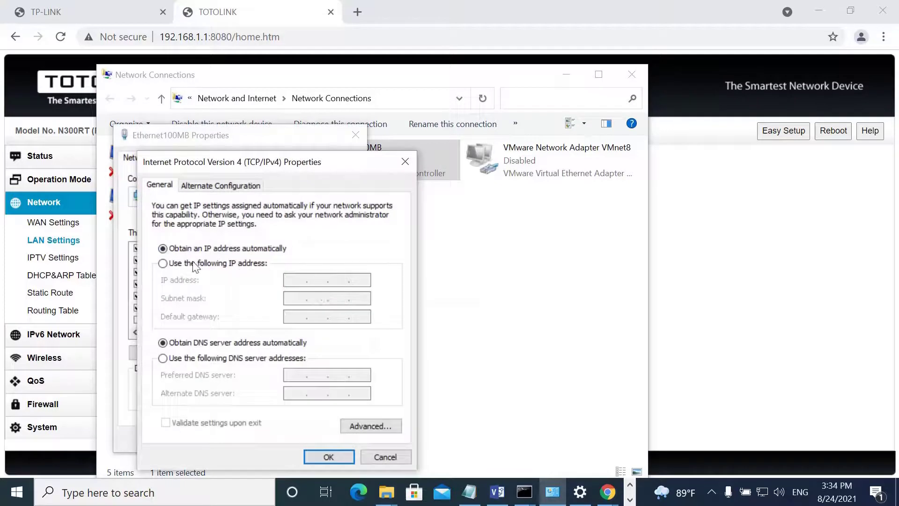
Assign static IP 192.168.100.5 with subnet mask 255.255.255.0 and save the adapter settings.
click(193, 265)
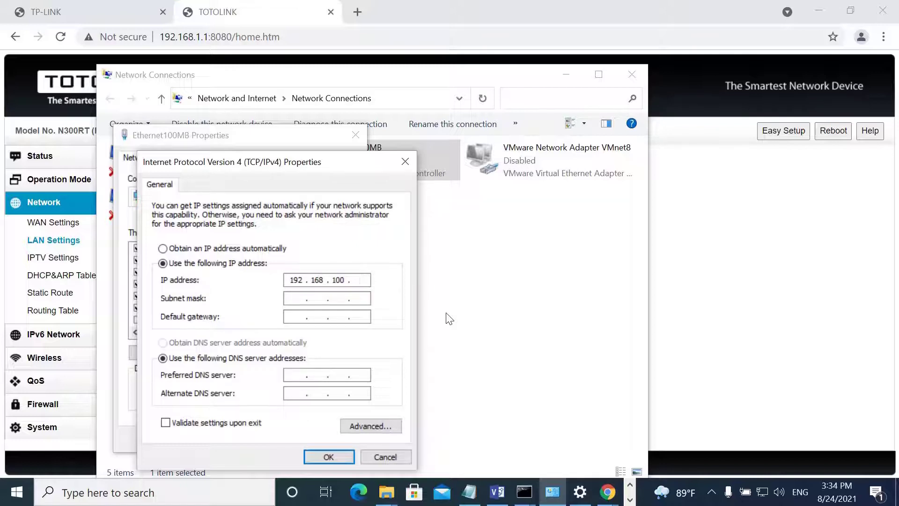
click(301, 298)
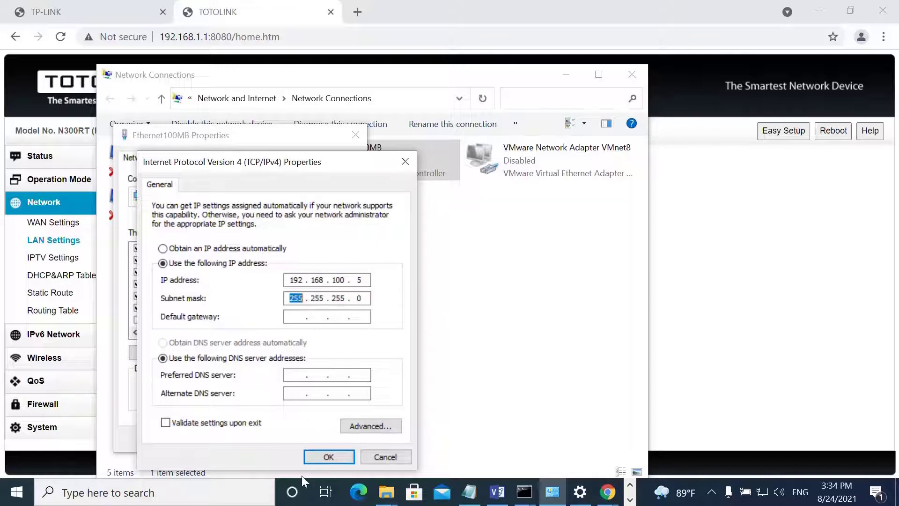
click(314, 461)
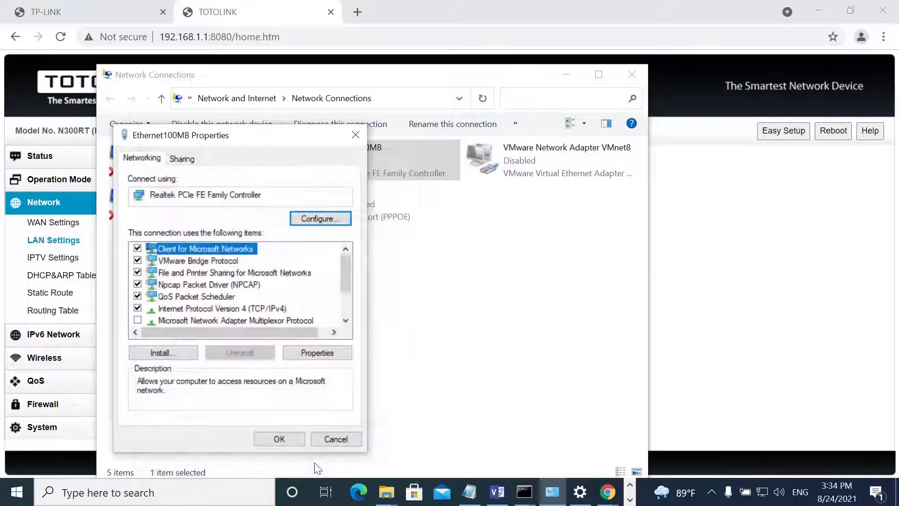
click(296, 442)
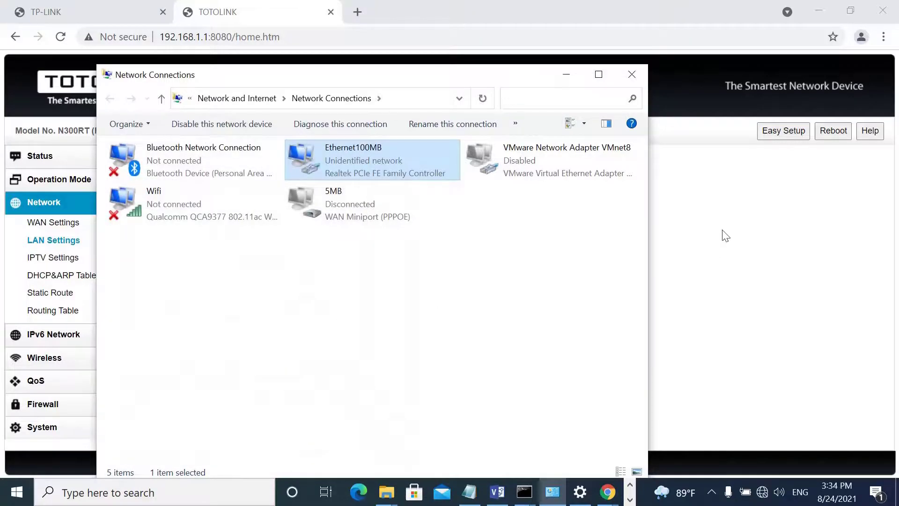
mouse_move(523, 492)
click(649, 427)
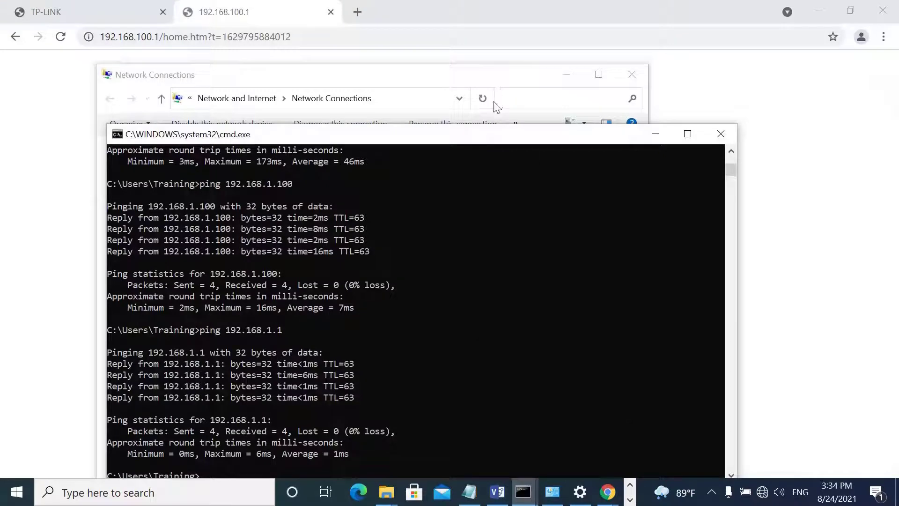
Ping 192.168.100.1, which returns destination host unreachable, then go back to the Visio diagram.
drag(481, 141, 470, 91)
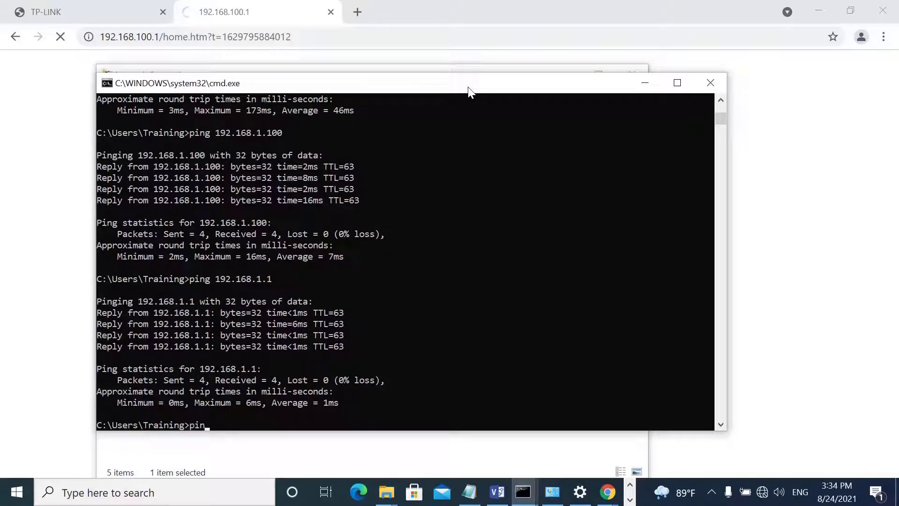
text(ping 192.168.100.1)
key(Return)
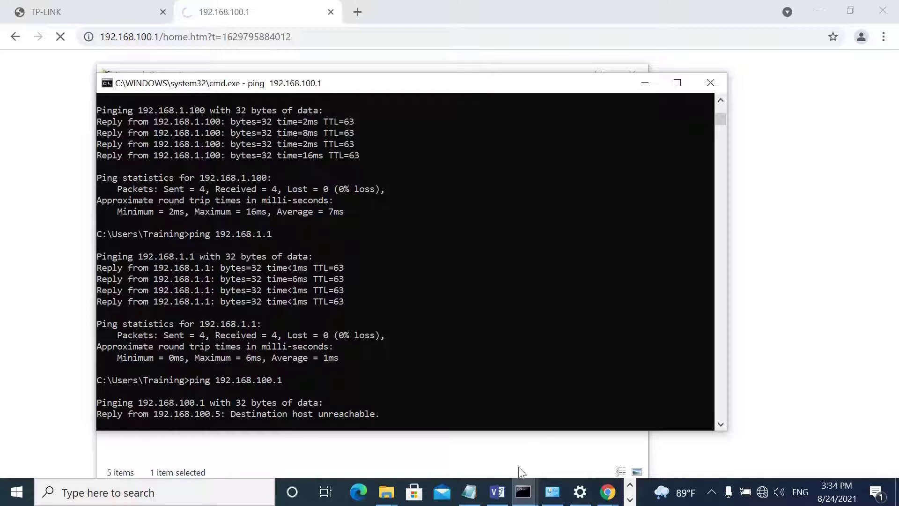
click(497, 492)
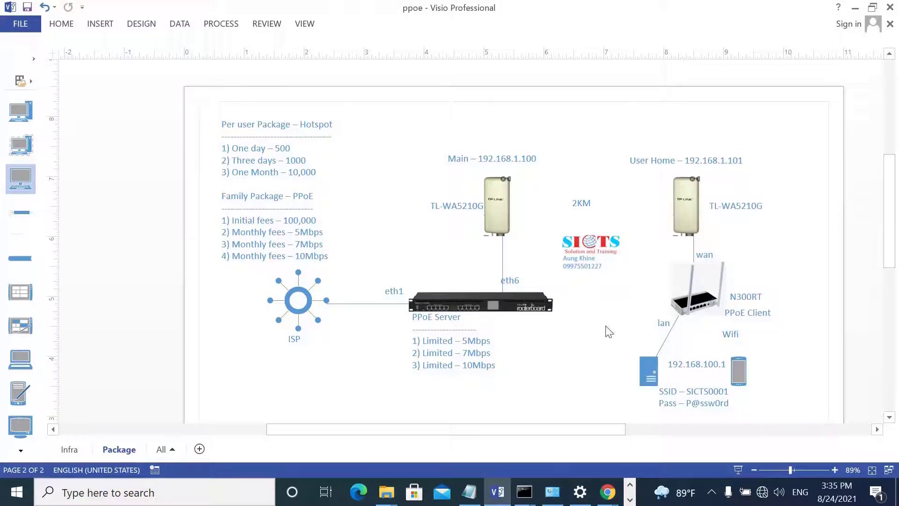
Place a computer shape beside the phone and link it to the N300RT router with a copied lan connector.
drag(40, 180, 805, 380)
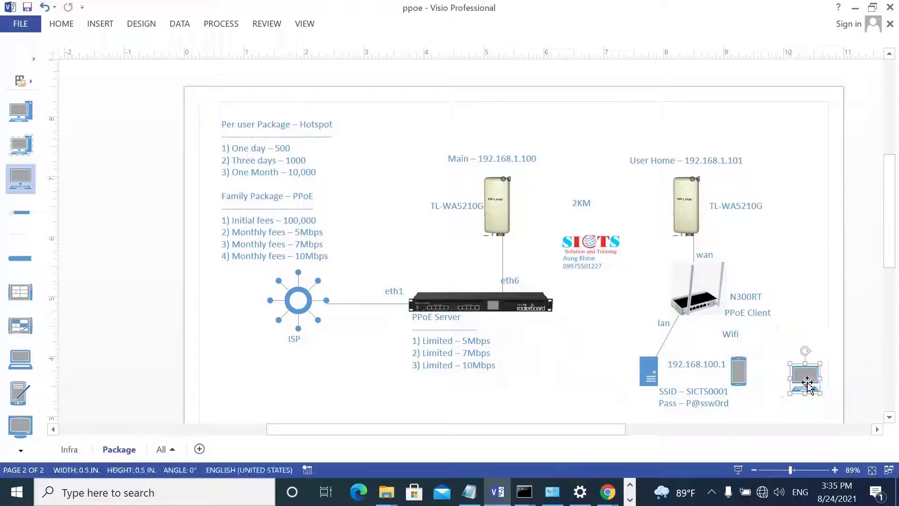
click(809, 305)
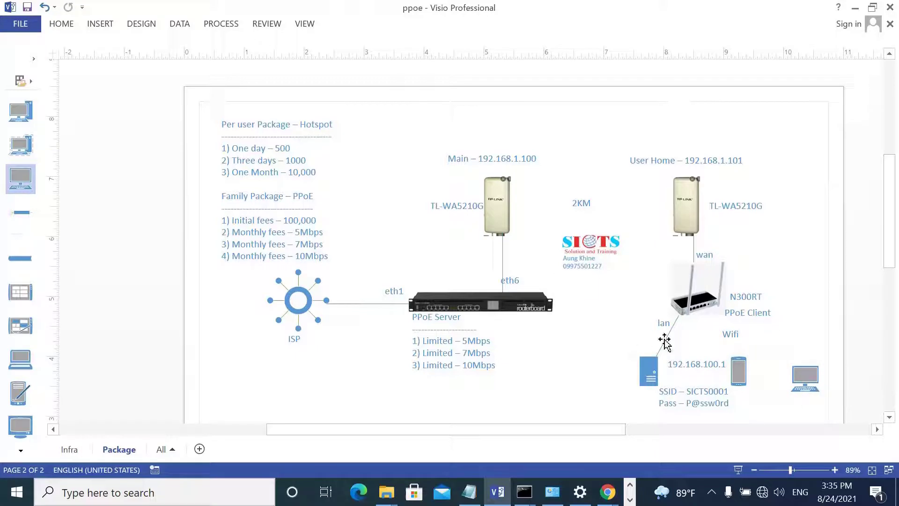
click(664, 341)
drag(669, 346, 695, 317)
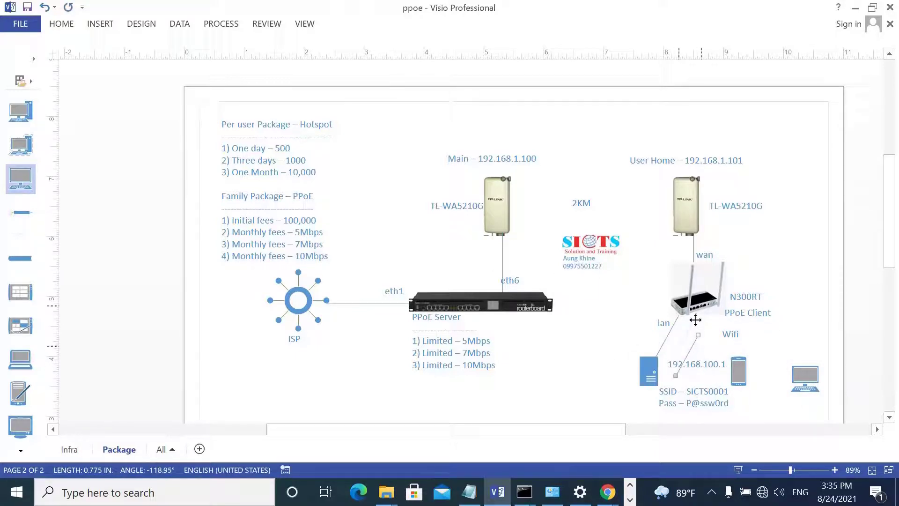
drag(682, 347, 805, 372)
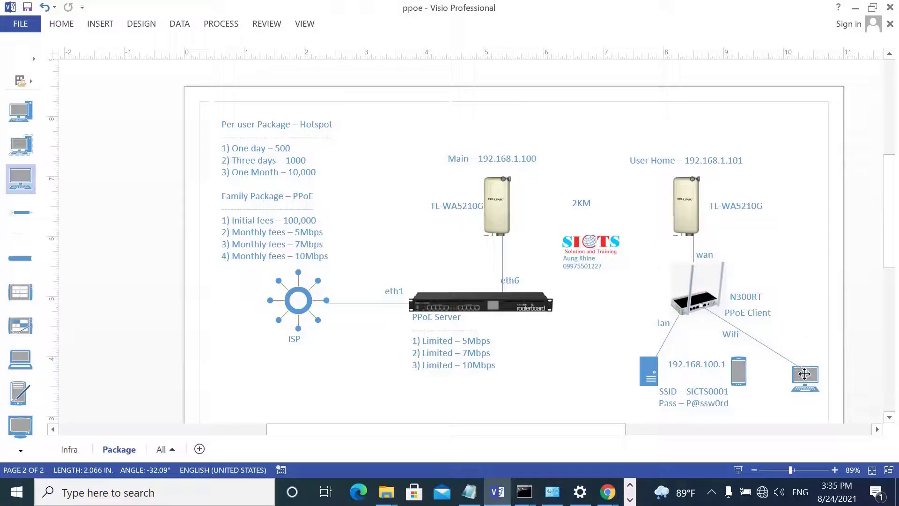
mouse_move(839, 375)
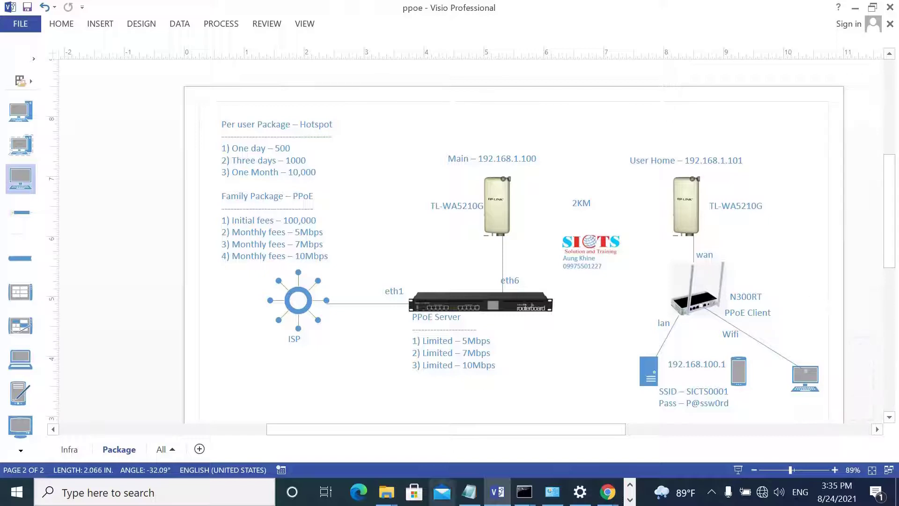
click(227, 497)
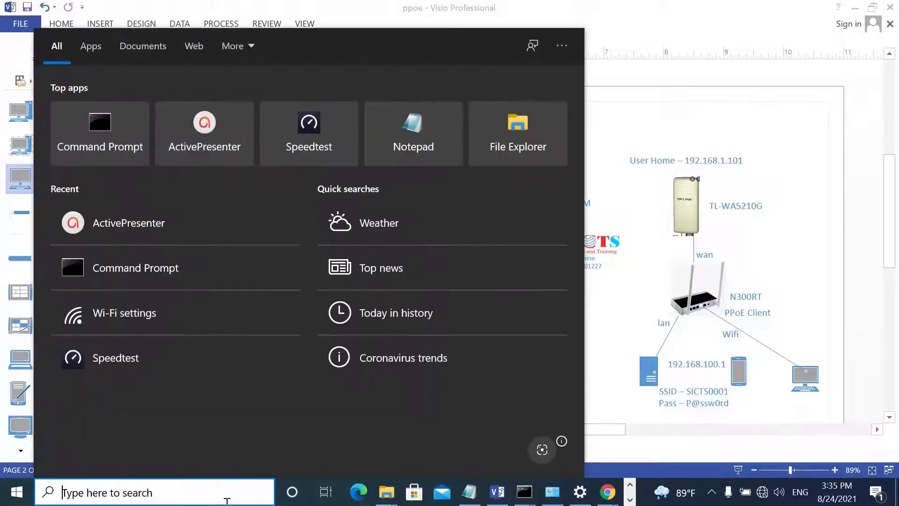
Set Ethernet100MB's IPv4 to obtain IP and DNS server addresses automatically.
text(ncpa.cpl)
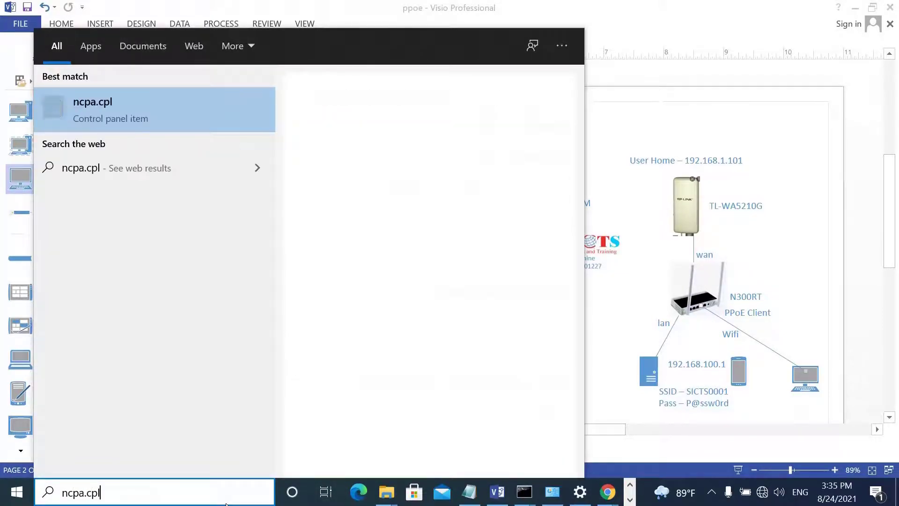
key(Return)
right_click(355, 162)
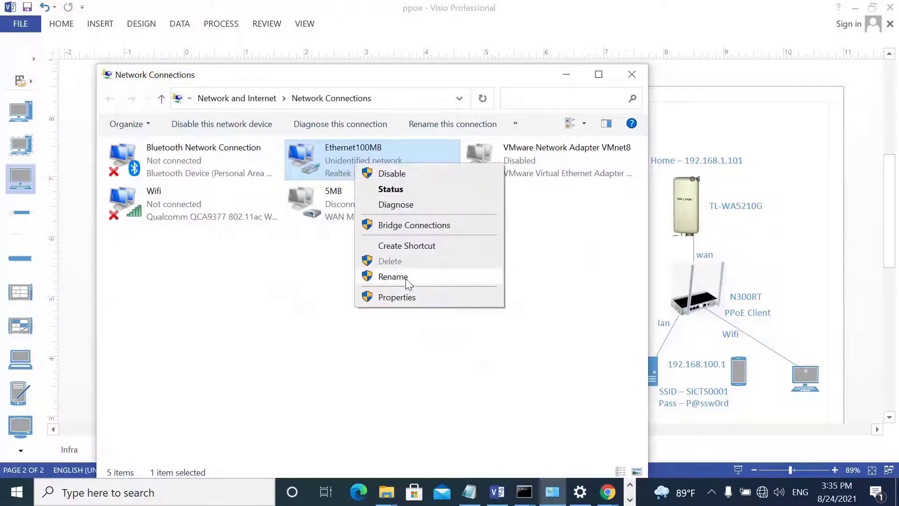
click(405, 296)
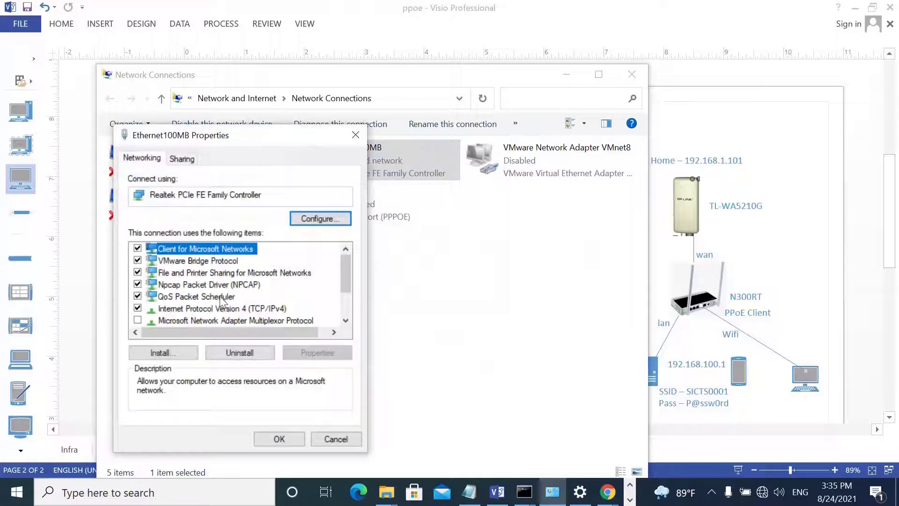
double_click(221, 307)
click(227, 248)
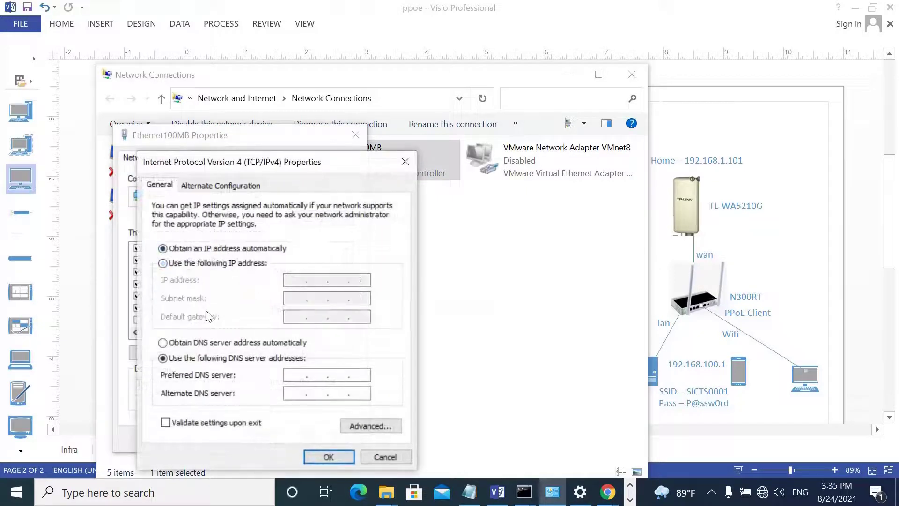
click(213, 347)
click(328, 457)
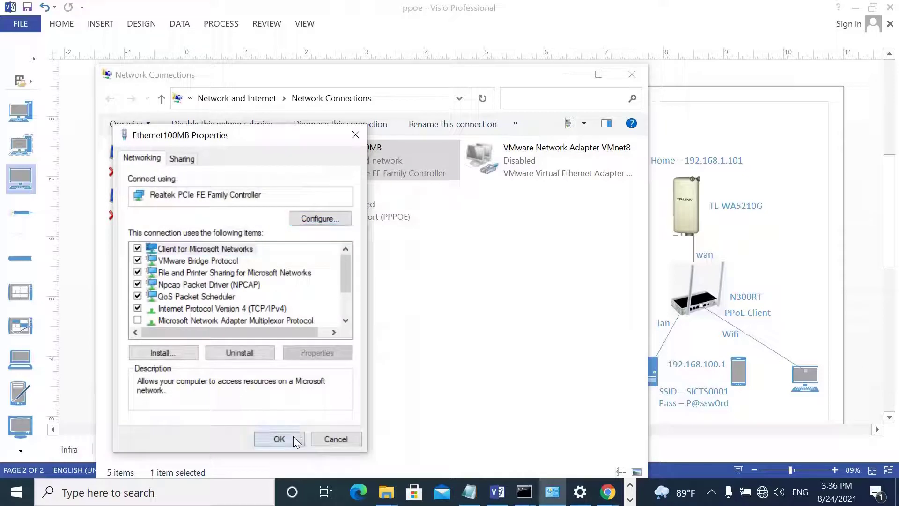
click(293, 437)
Check the Ethernet100MB status details twice to see the DHCP-assigned address.
right_click(344, 157)
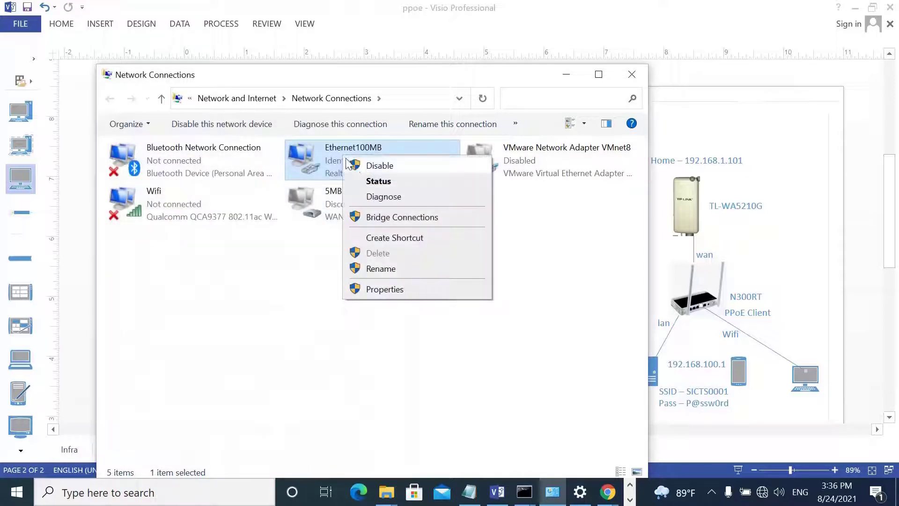
click(356, 181)
click(375, 237)
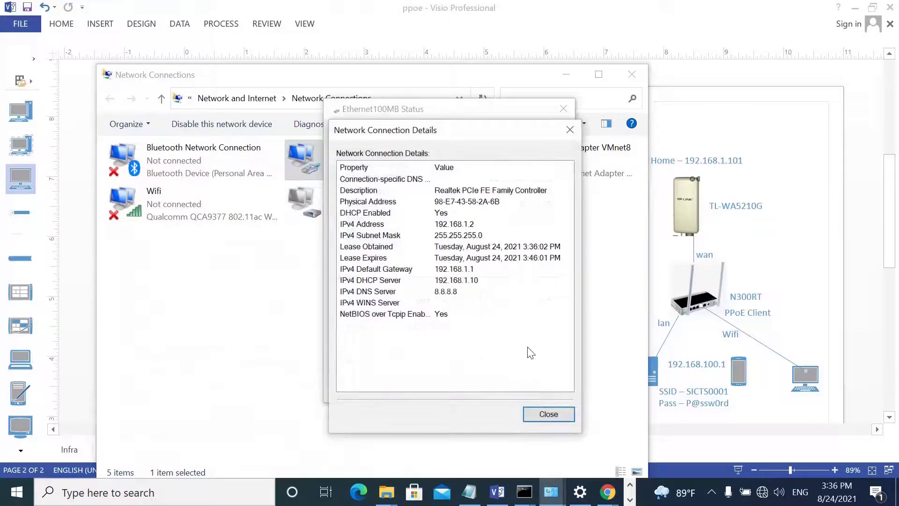
click(548, 414)
click(540, 388)
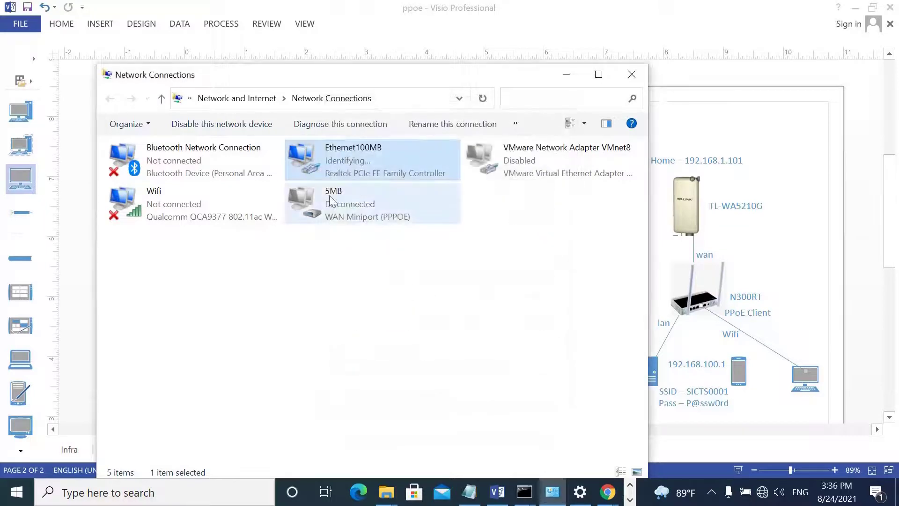
right_click(352, 159)
click(387, 186)
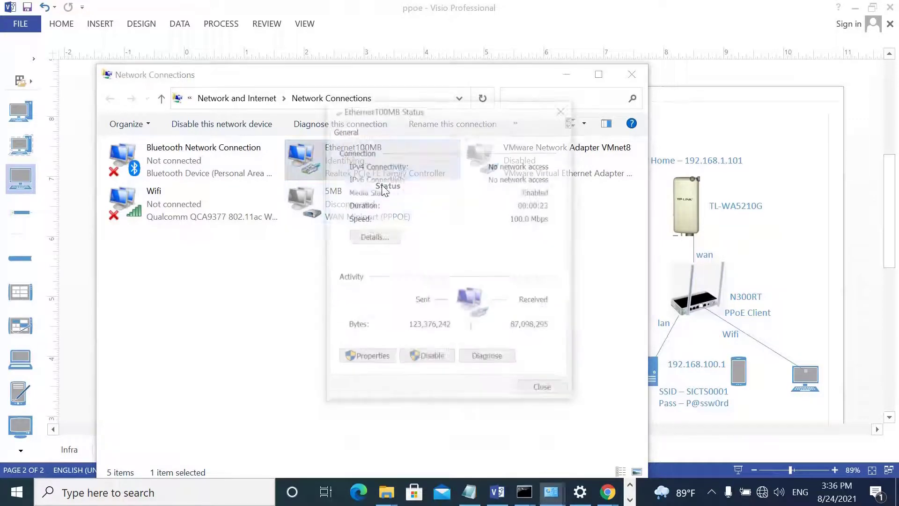
click(374, 238)
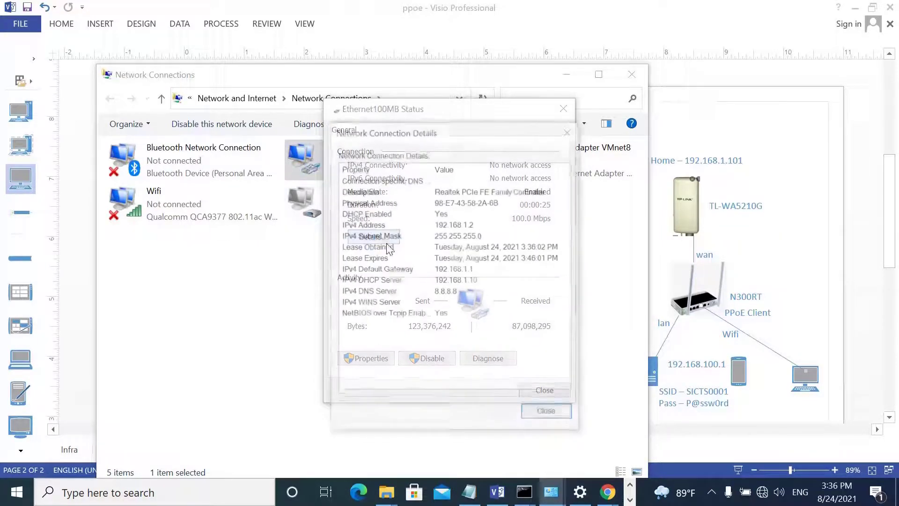
click(547, 407)
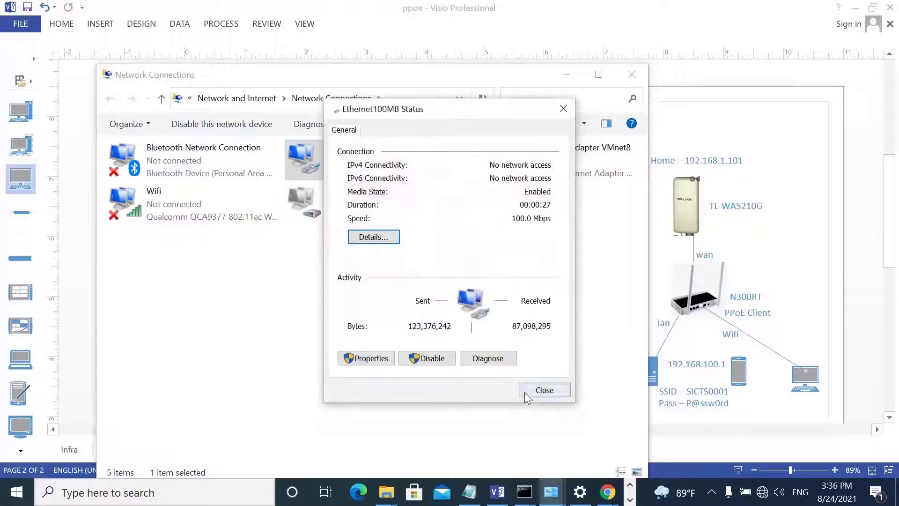
click(525, 392)
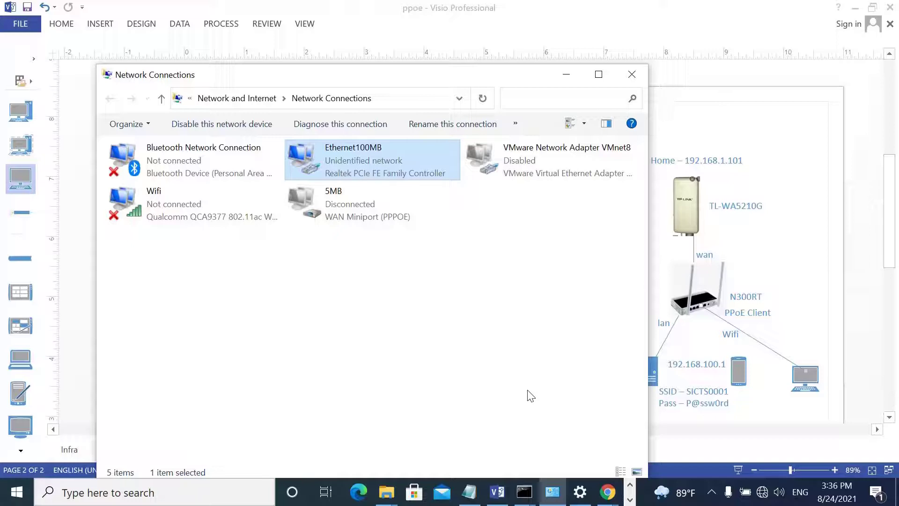
Disable and re-enable the Ethernet100MB adapter.
right_click(369, 158)
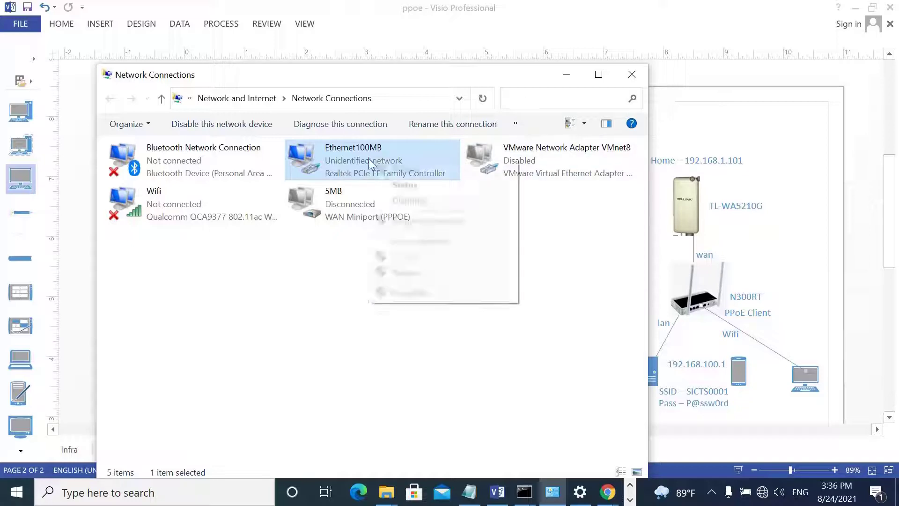
click(377, 167)
right_click(372, 162)
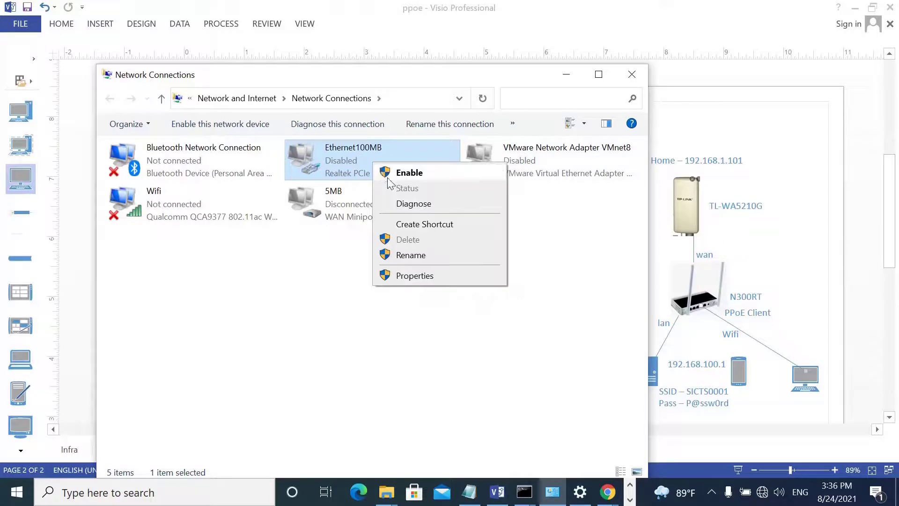
click(380, 169)
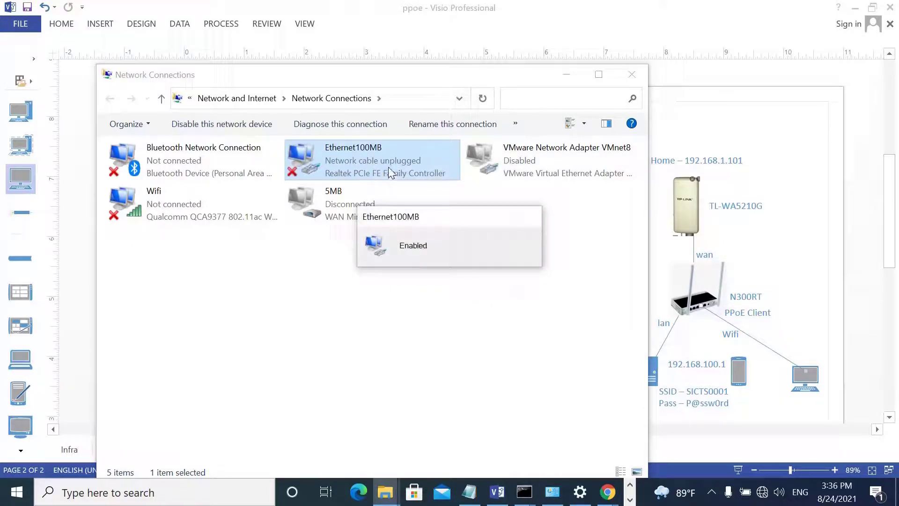
Inspect the connection details: IPv4 192.168.100.20, gateway, DHCP and DNS server, TOTOLINK suffix.
right_click(373, 162)
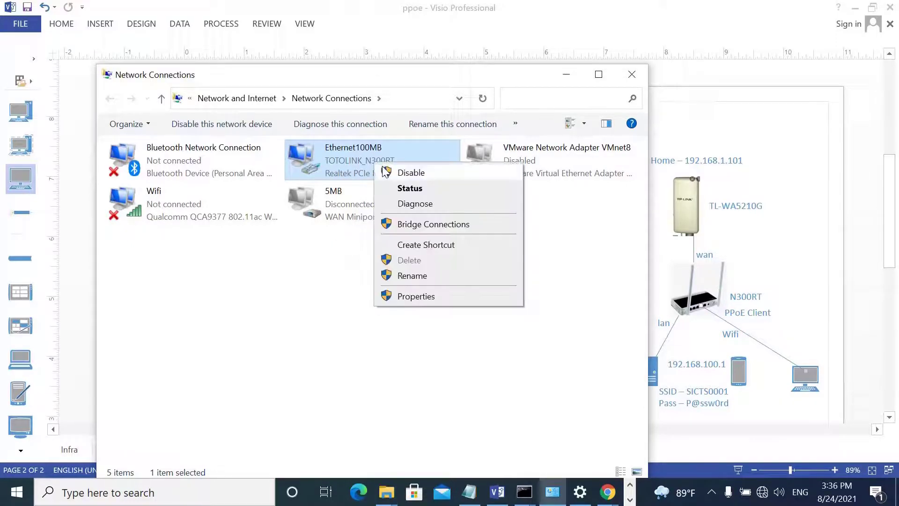
click(400, 188)
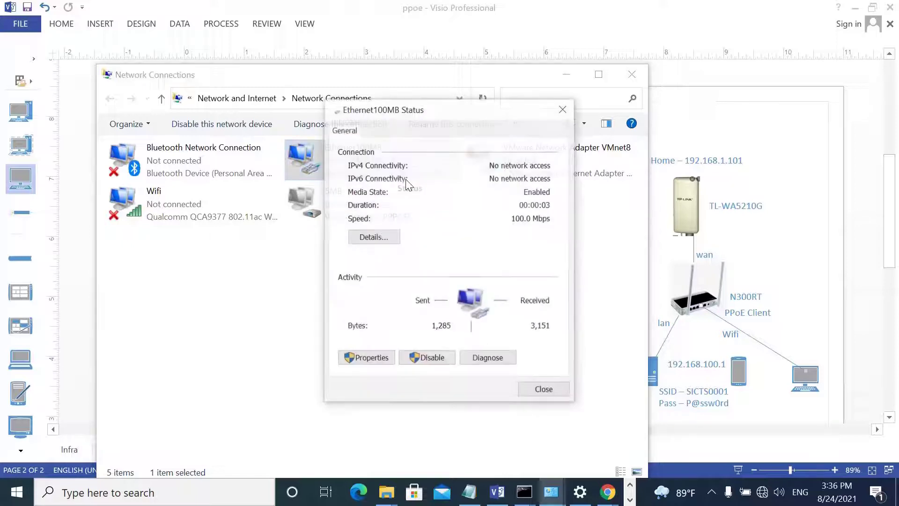
click(372, 237)
click(481, 225)
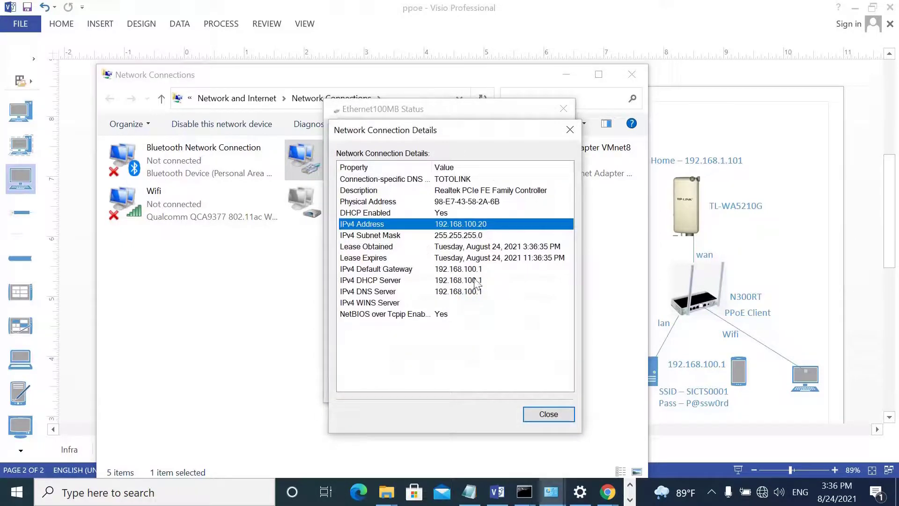
click(472, 270)
click(472, 280)
click(459, 292)
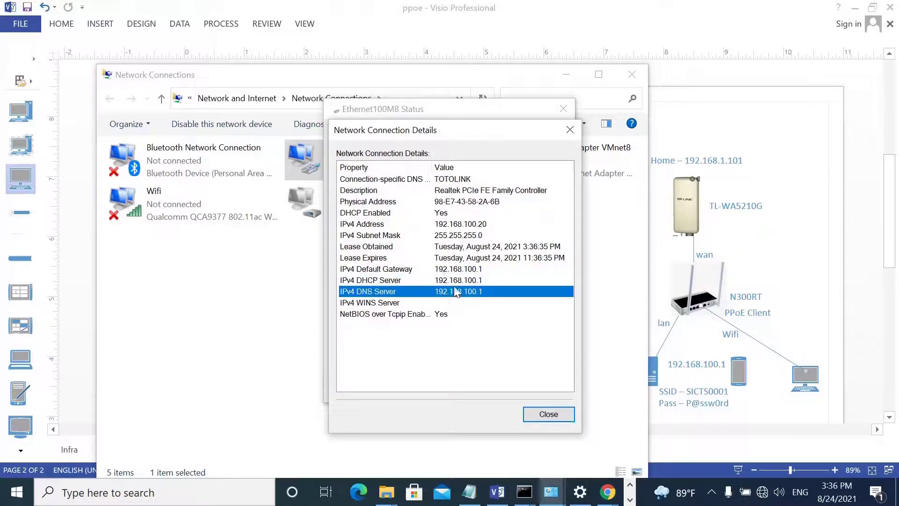
click(458, 281)
click(458, 269)
click(438, 225)
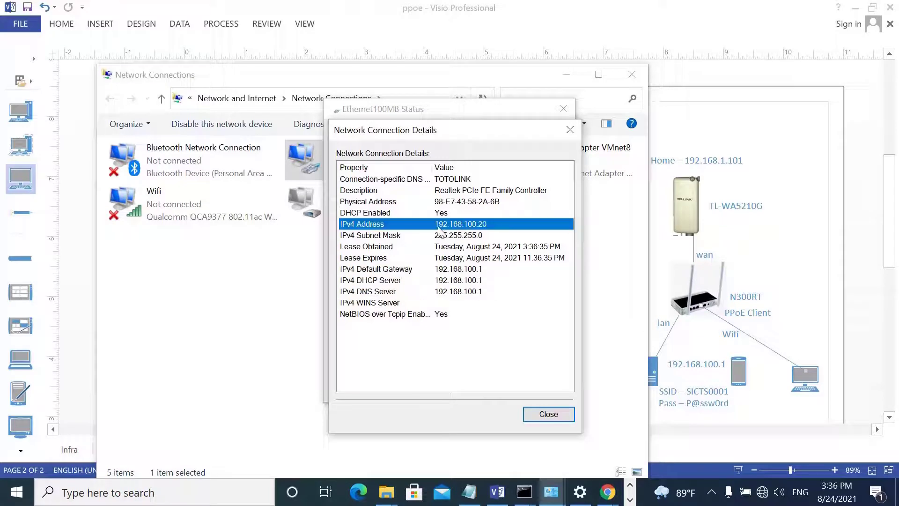
click(450, 181)
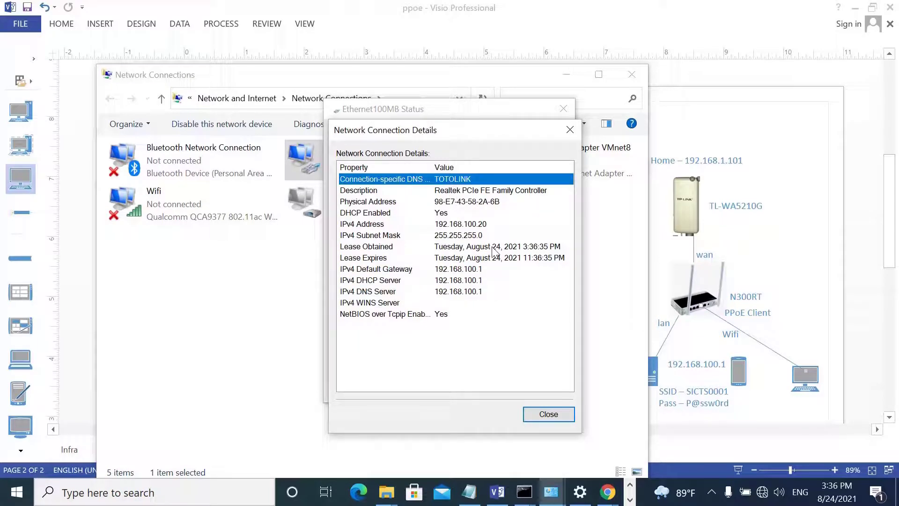
click(548, 414)
click(543, 390)
click(604, 493)
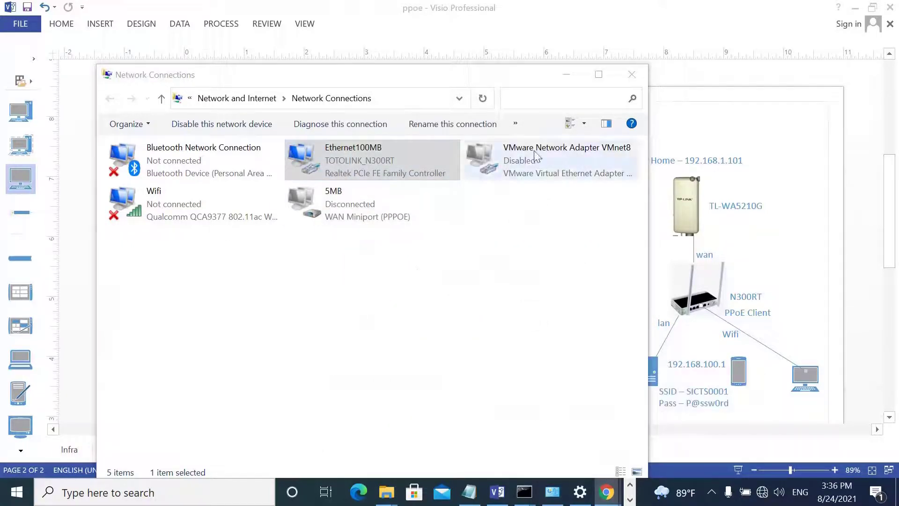
Log in to the router at 192.168.100.1 as admin and decline saving the password.
mouse_move(606, 490)
click(652, 423)
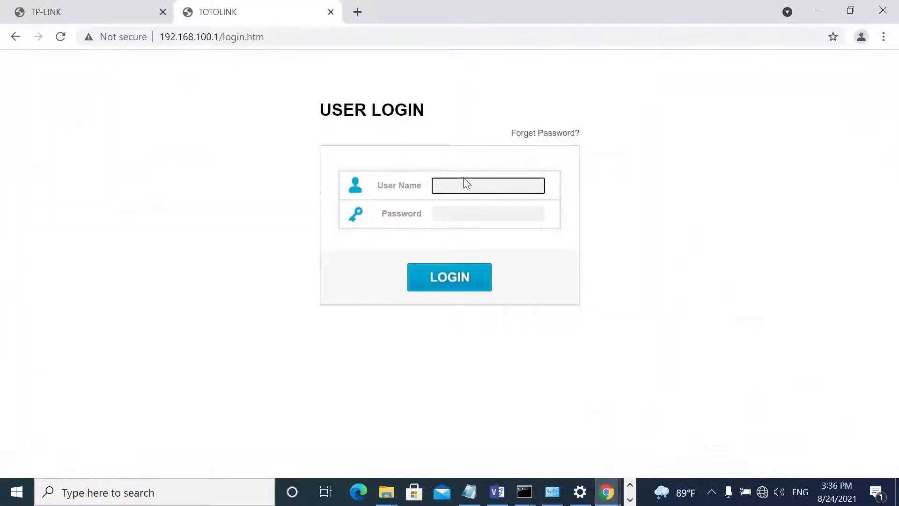
text(admin)
key(Tab)
text(a)
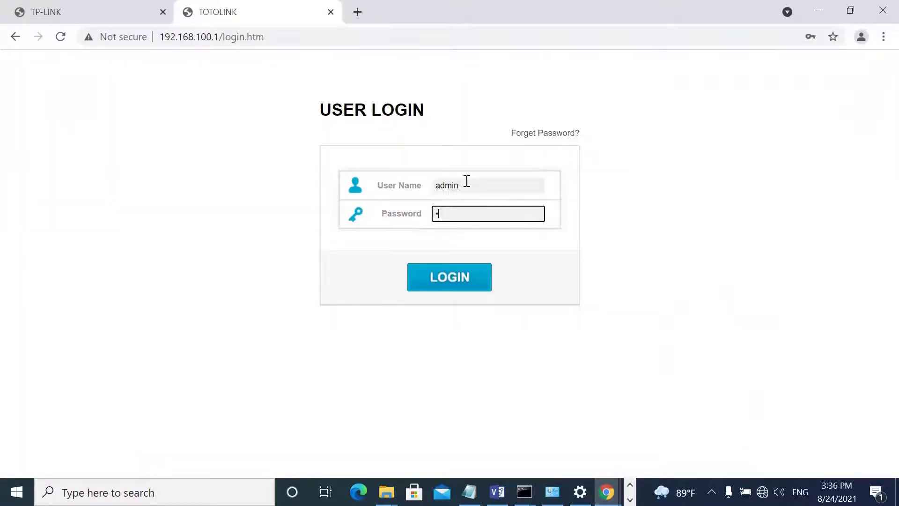
key(Return)
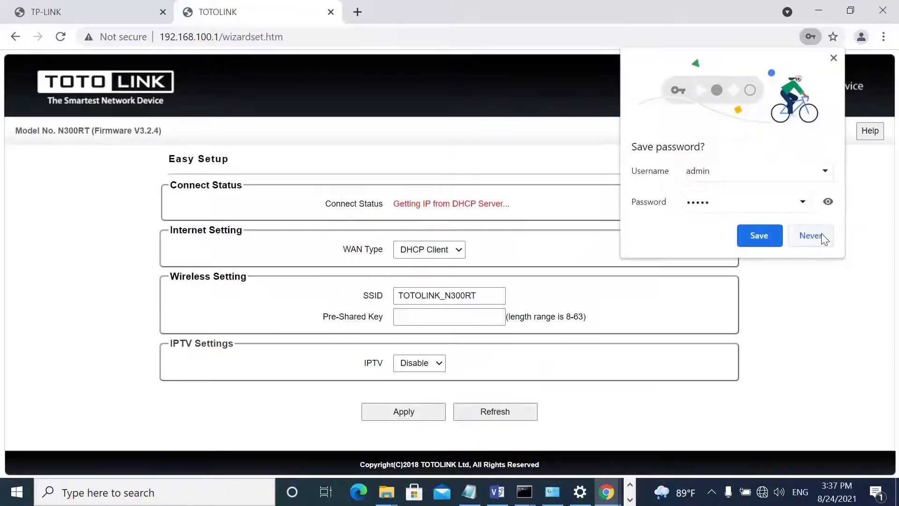
click(821, 233)
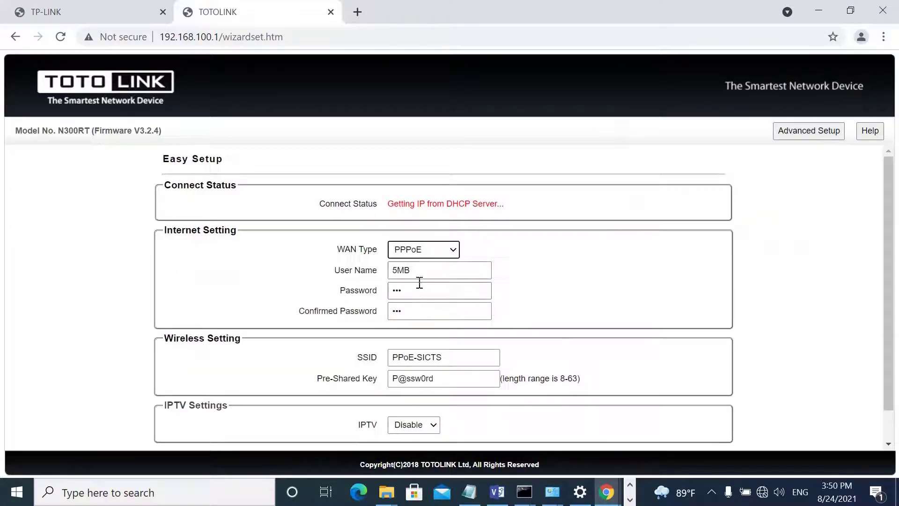
Review the PPPoE account fields, SSID and pre-shared key in Easy Setup, then apply.
drag(427, 270, 329, 283)
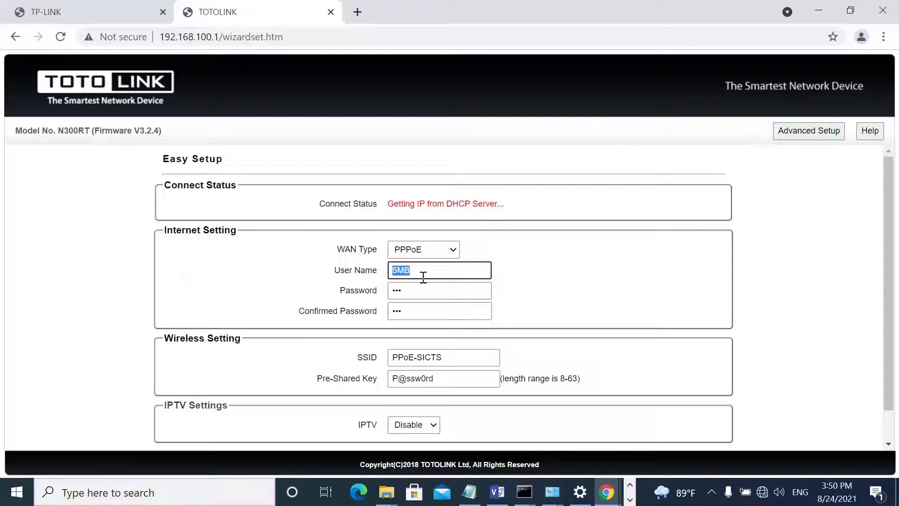
key(Tab)
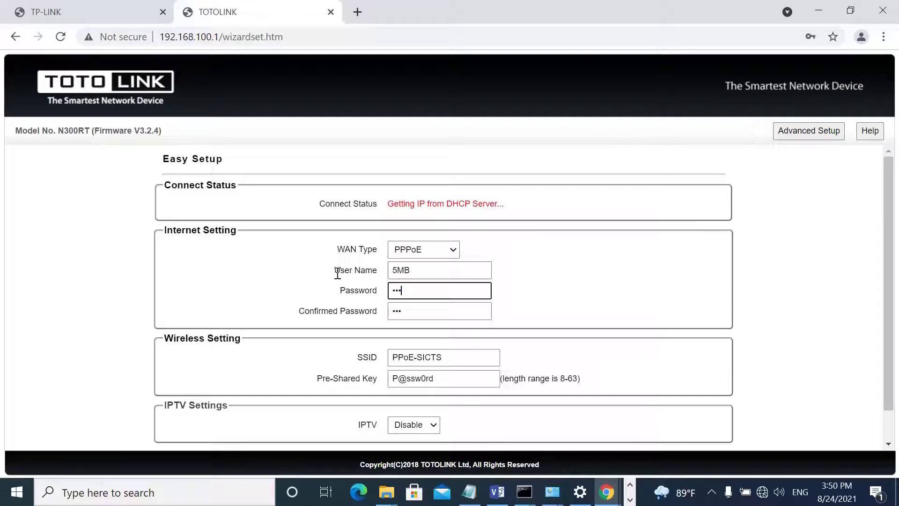
key(Tab)
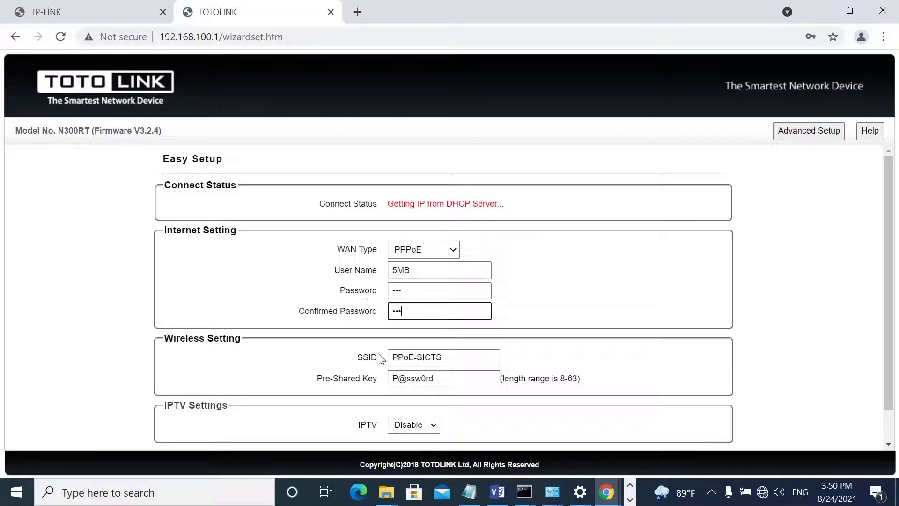
drag(454, 356, 326, 357)
drag(440, 378, 393, 378)
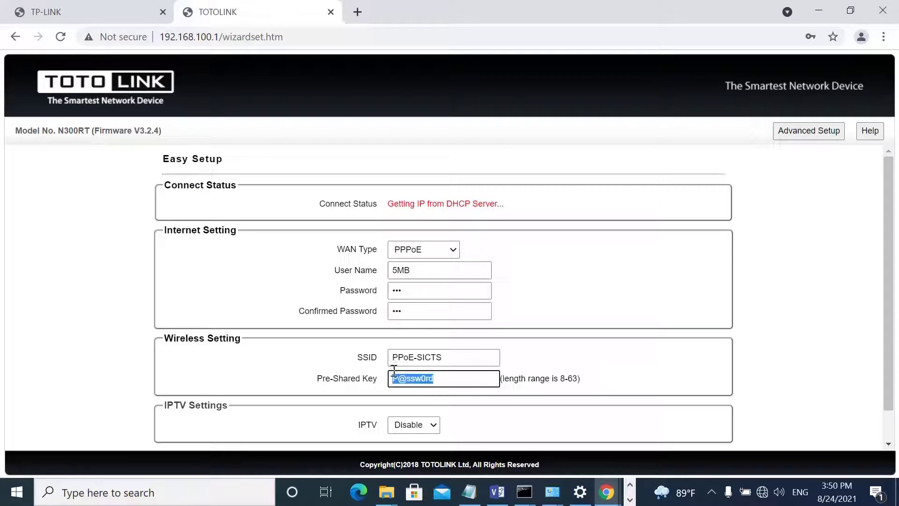
scroll(888, 421, down, 1)
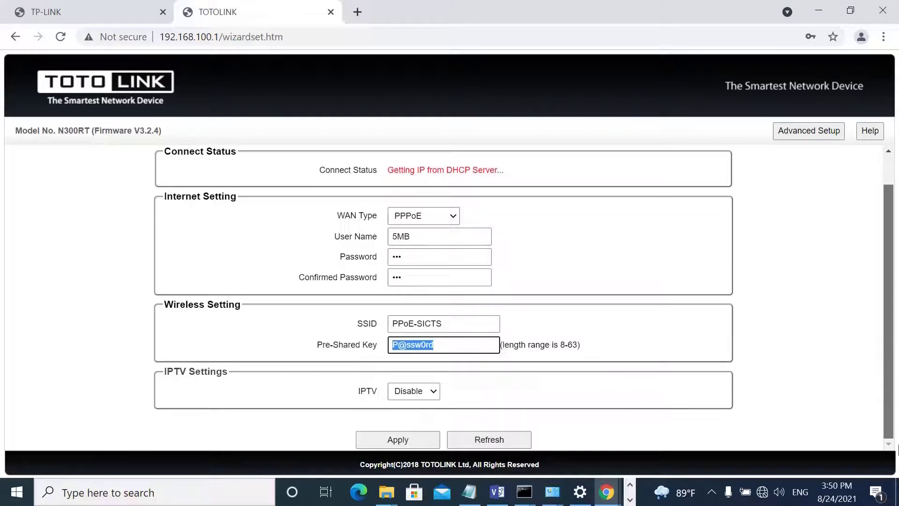
click(403, 446)
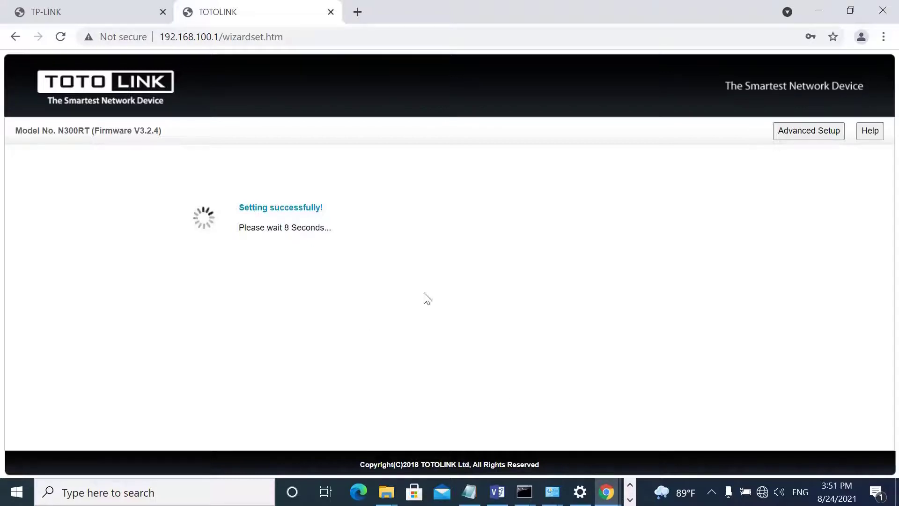
Move and resize the running ping window so the router's Status page is uncovered.
mouse_move(524, 491)
click(691, 410)
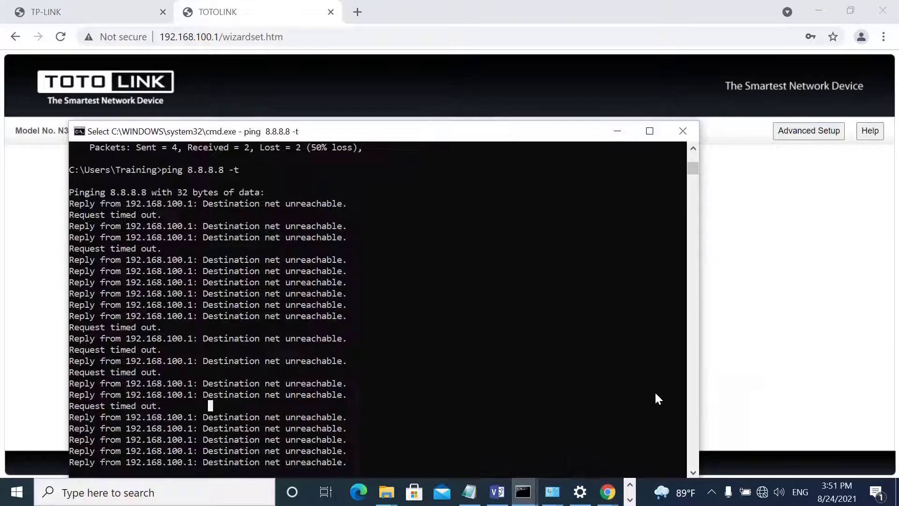
drag(440, 125, 599, 138)
drag(640, 378, 644, 406)
drag(458, 132, 646, 136)
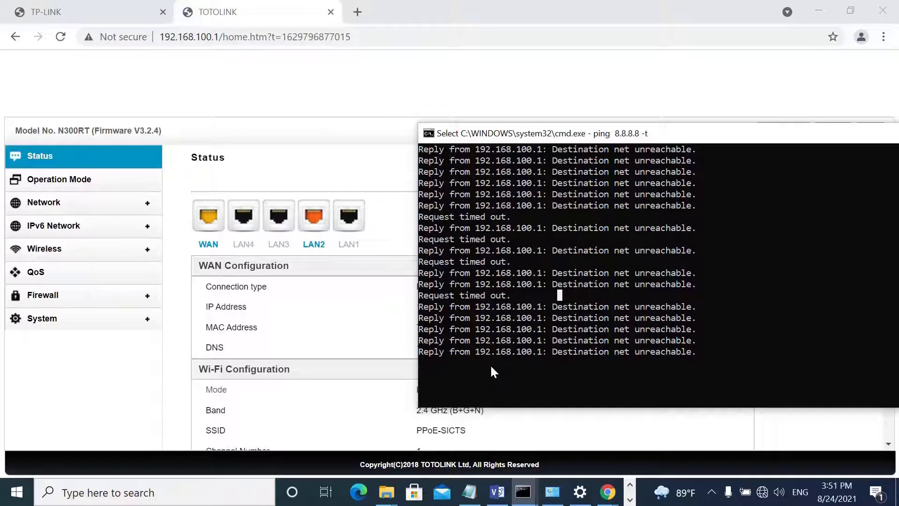
drag(550, 143, 550, 402)
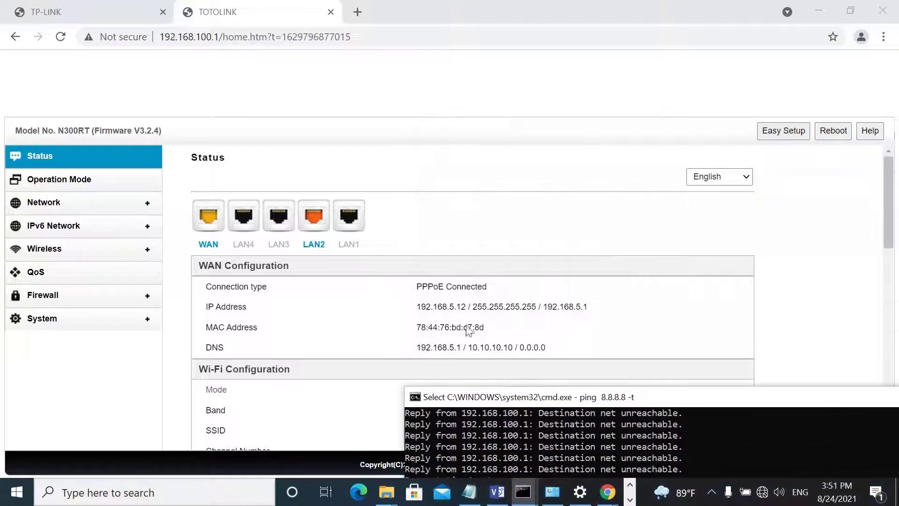
Highlight the PPPoE Connected connection type and the DNS servers, starting with 192.168.5.1.
drag(416, 286, 496, 288)
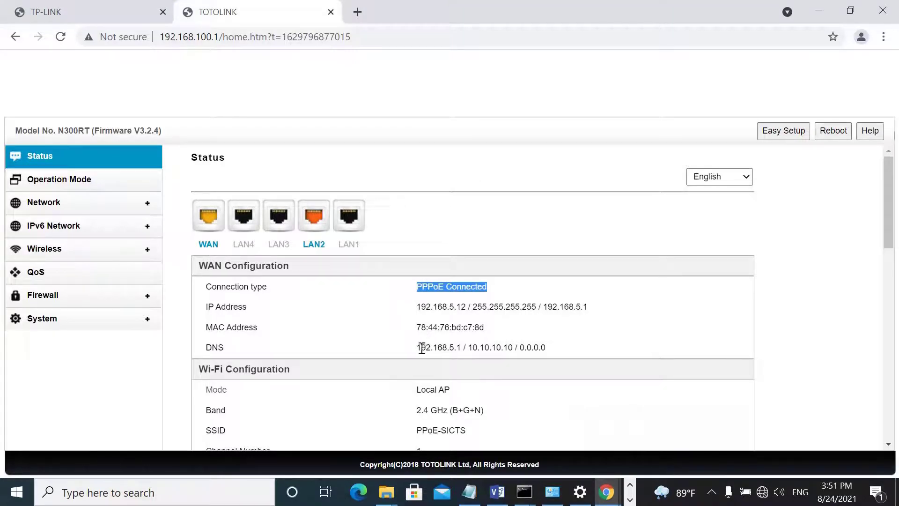
drag(420, 347, 556, 350)
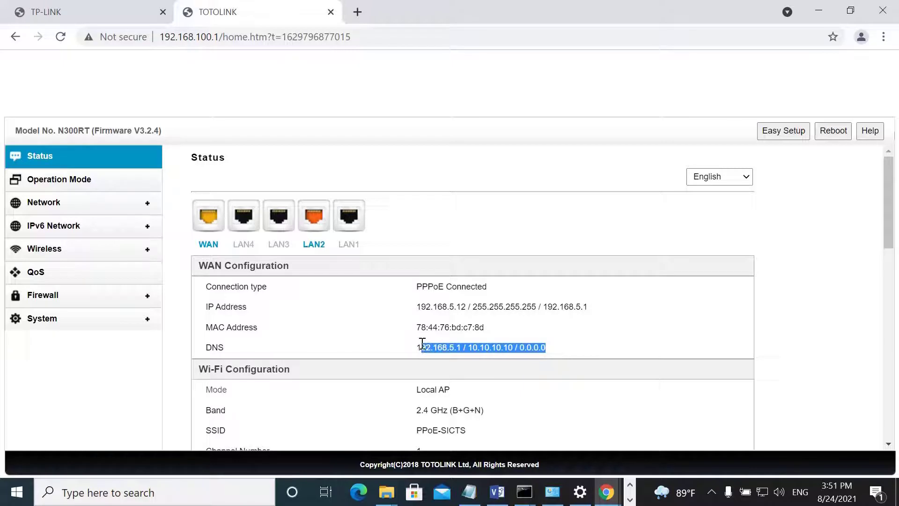
drag(421, 346, 498, 340)
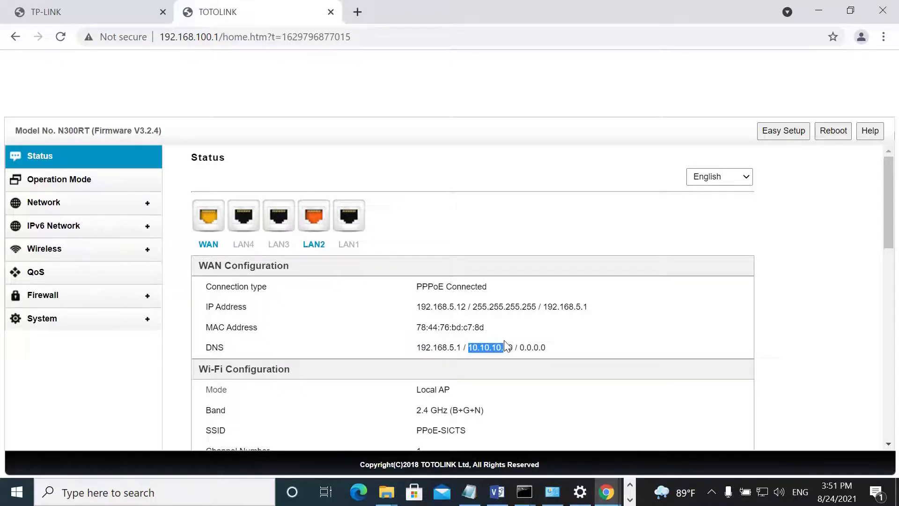
Move the ping console to the top, then stop and rerun the continuous ping to 8.8.8.8.
mouse_move(525, 491)
click(643, 440)
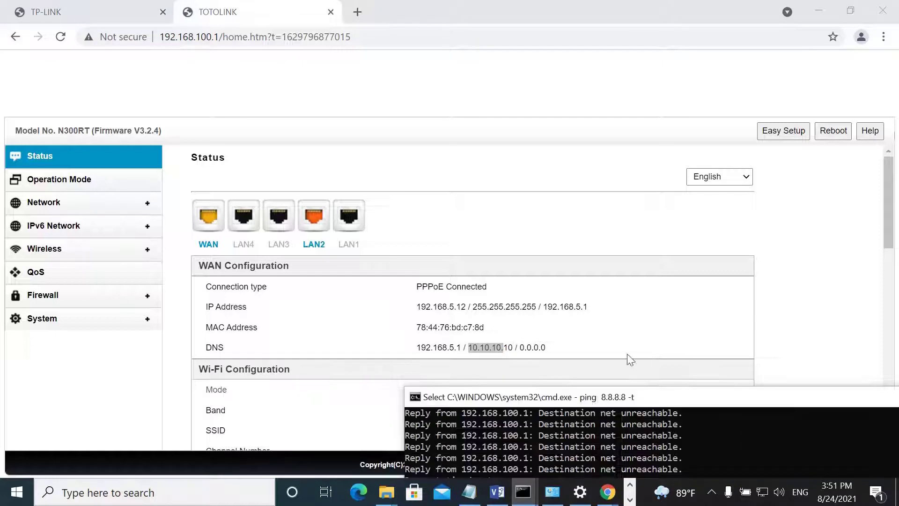
drag(624, 403, 490, 65)
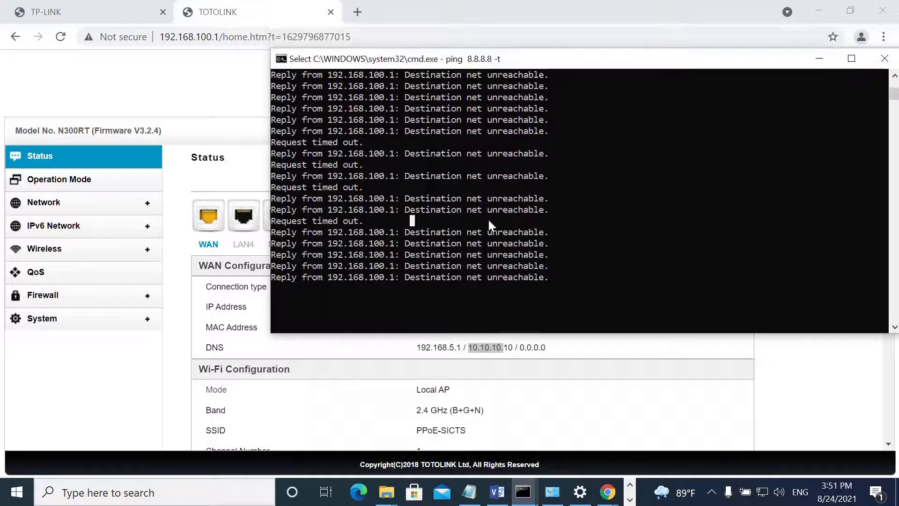
key(ctrl+c)
key(Return)
key(Up)
key(Return)
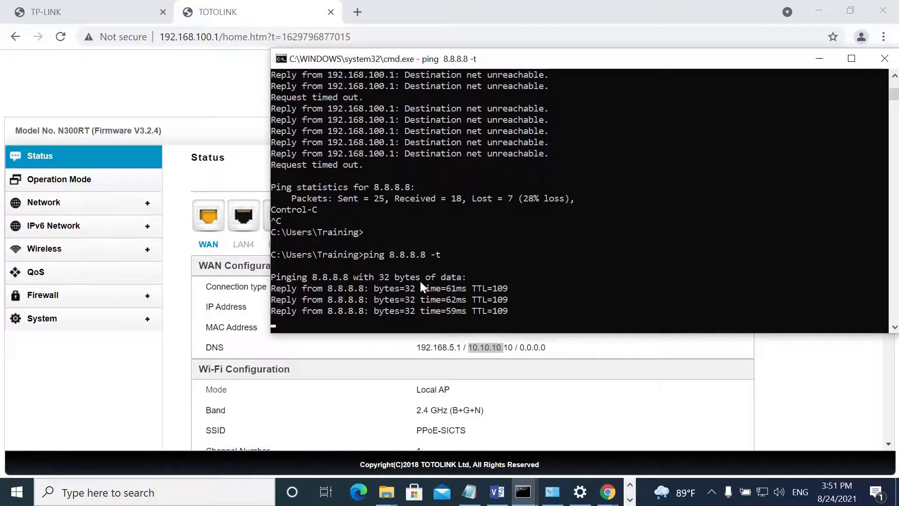
key(ctrl+c)
text(ping)
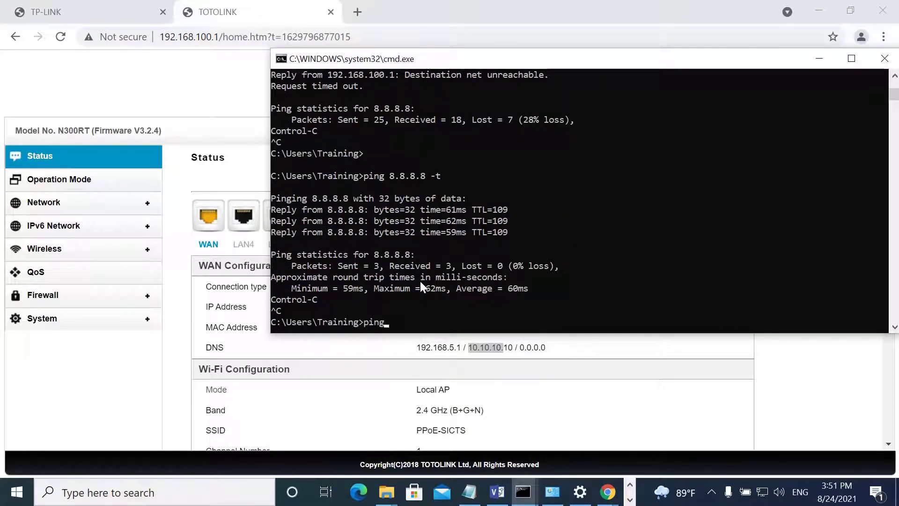
text( www.google.com)
key(Return)
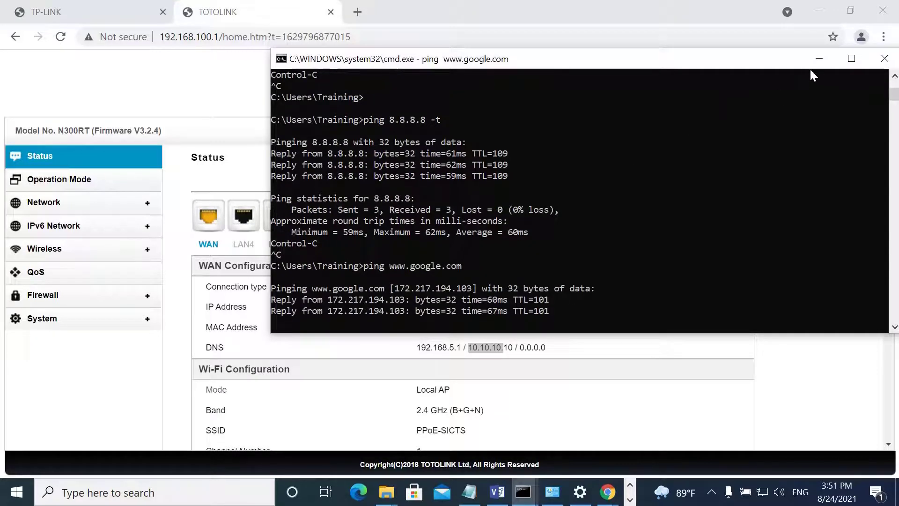
click(818, 59)
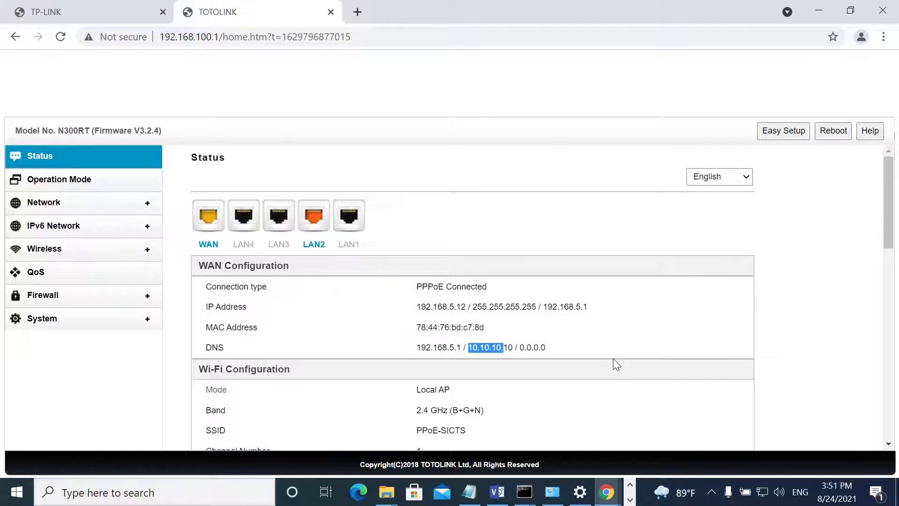
View the router's Operation Mode page, with Router Mode selected among Repeater, AP and WISP.
mouse_move(613, 496)
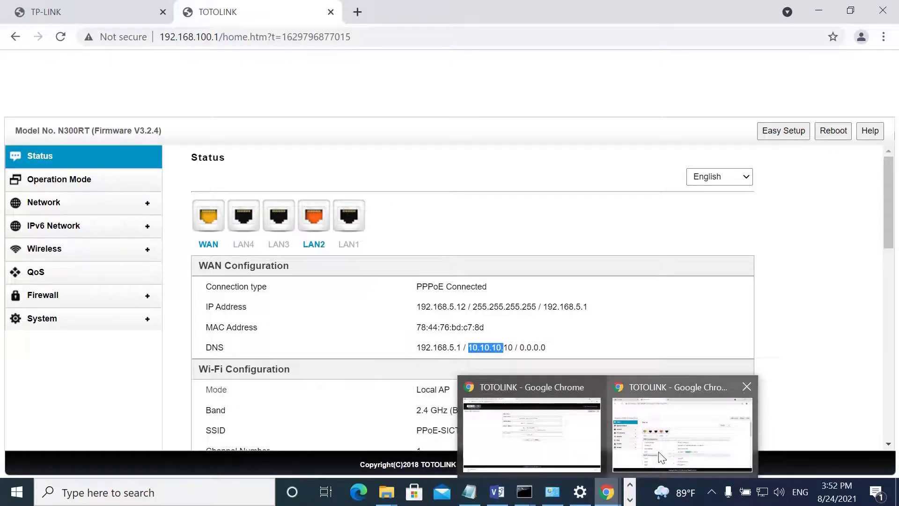
click(33, 185)
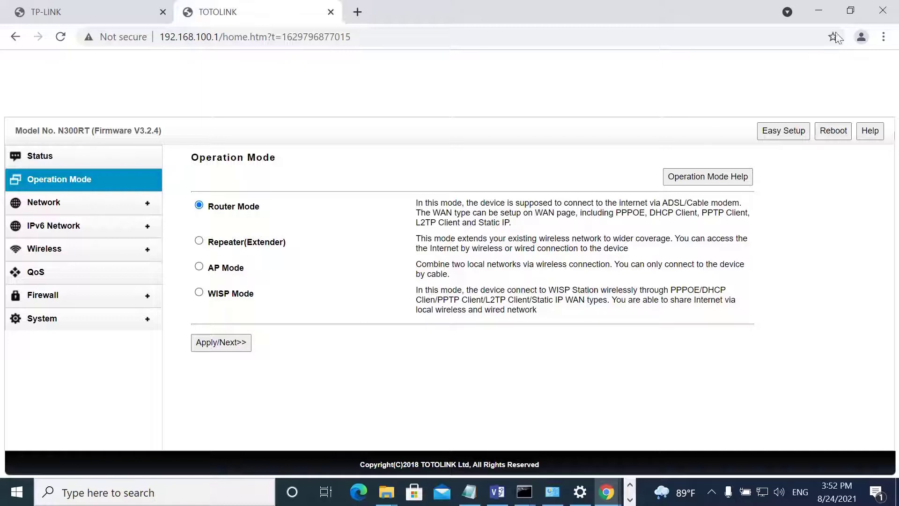
Minimize the router page and show the Windows list of available network connections.
click(818, 10)
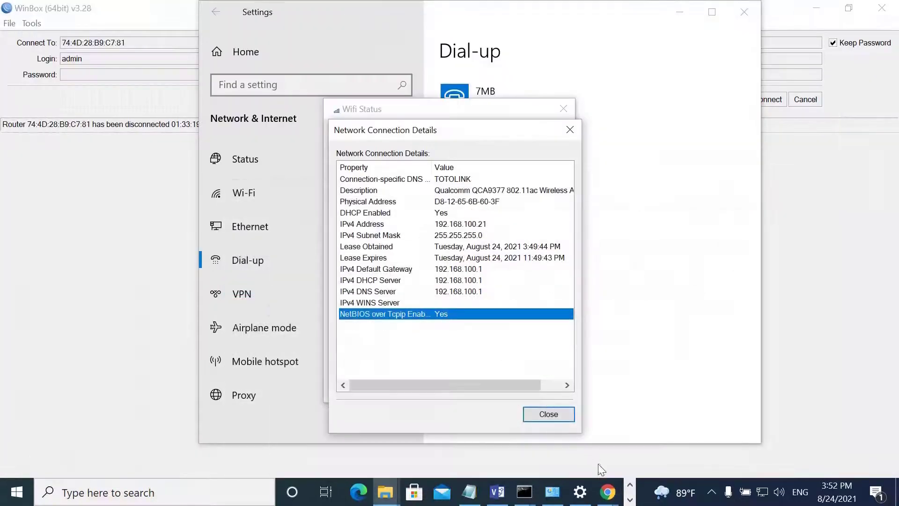
click(629, 499)
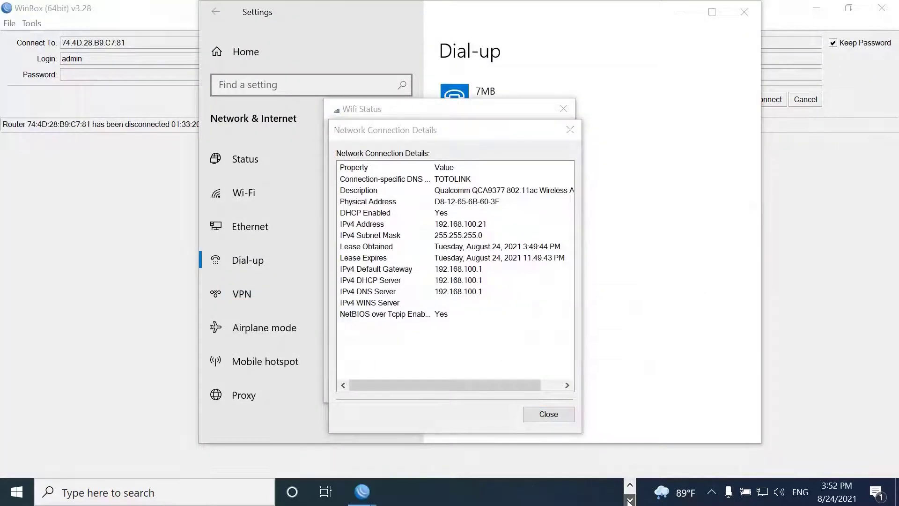
click(762, 497)
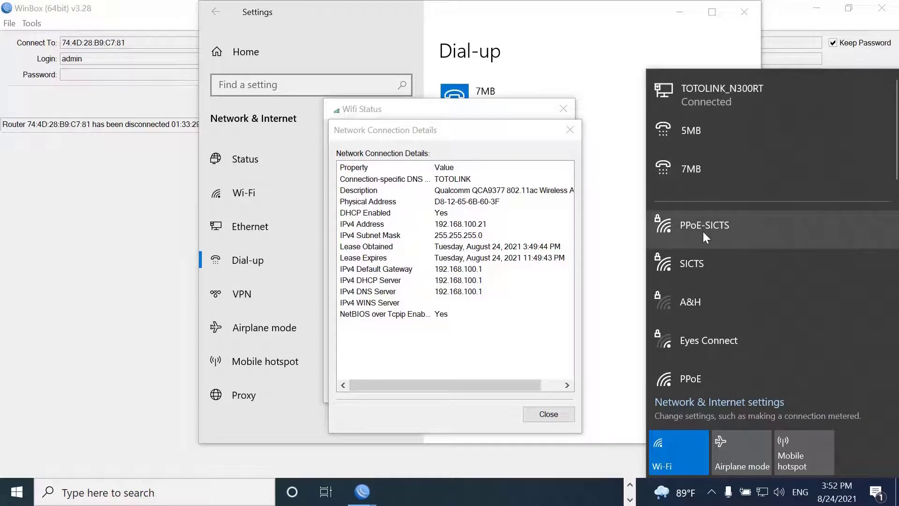
Open Network Connections with ncpa.cpl, select Ethernet100MB, and return to the ppoe diagram.
click(184, 499)
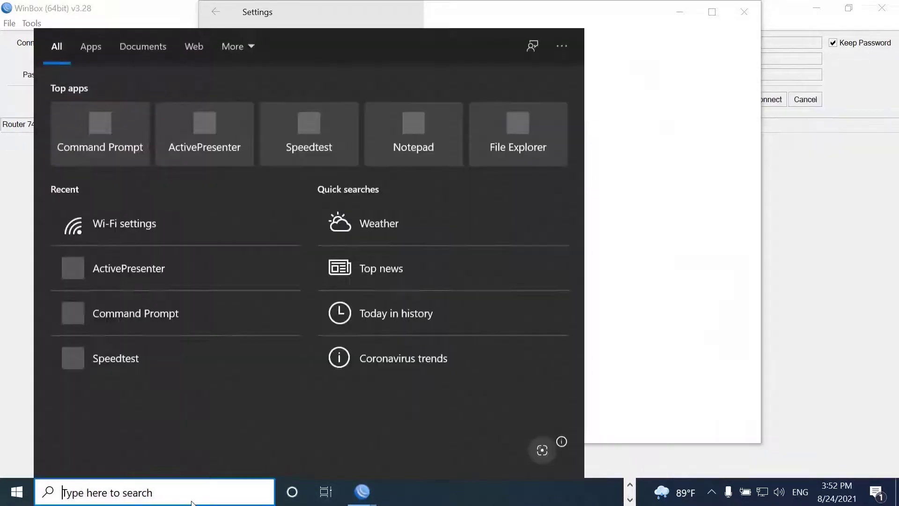
text(ncpa.cpl)
key(Return)
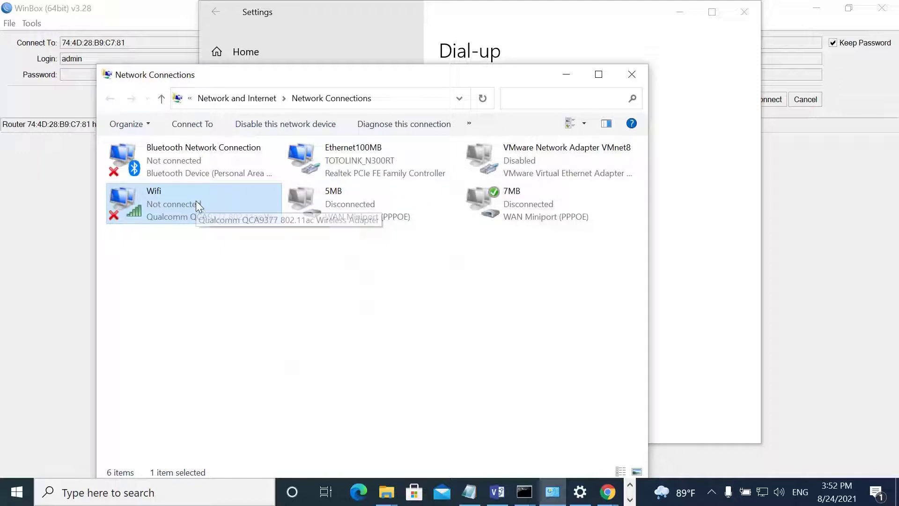
click(350, 158)
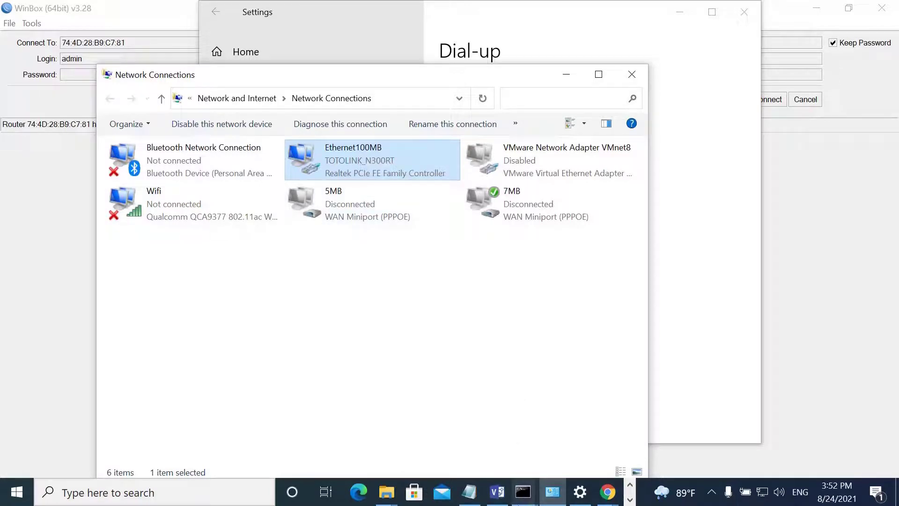
click(495, 497)
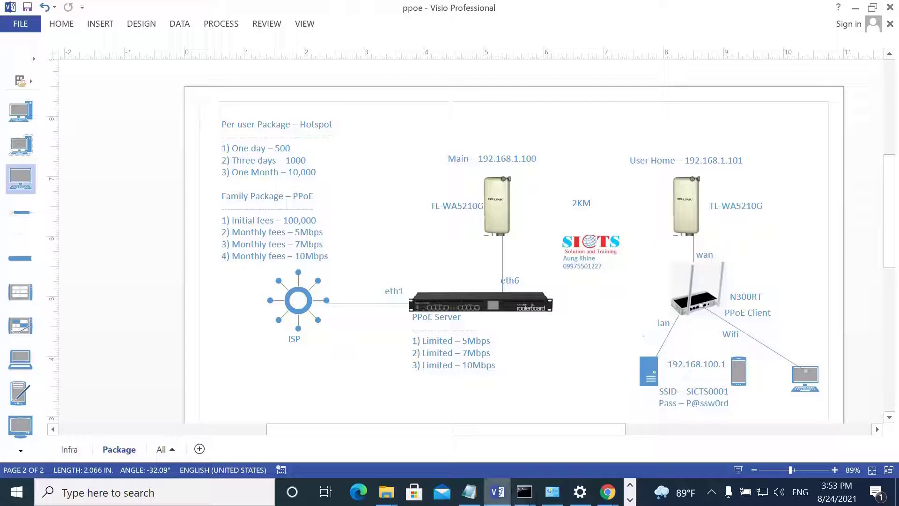
Run ipconfig /all and highlight Ethernet100MB's 192.168.100.20 address and 192.168.100.1 gateway, DHCP and DNS.
mouse_move(517, 497)
click(522, 433)
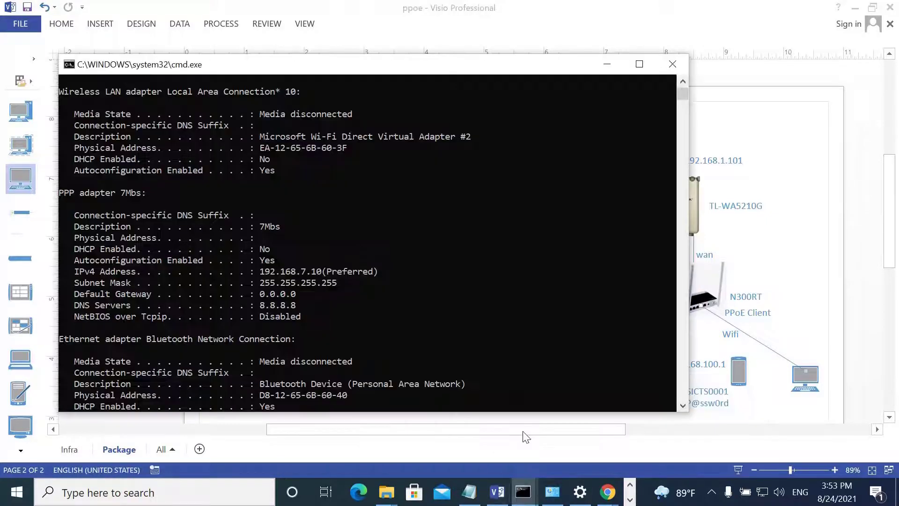
text(ipconfig /all)
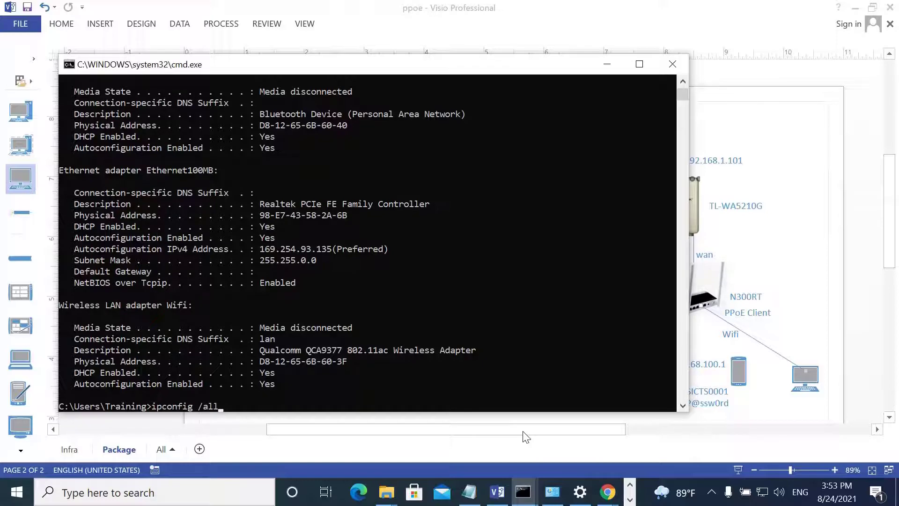
key(Return)
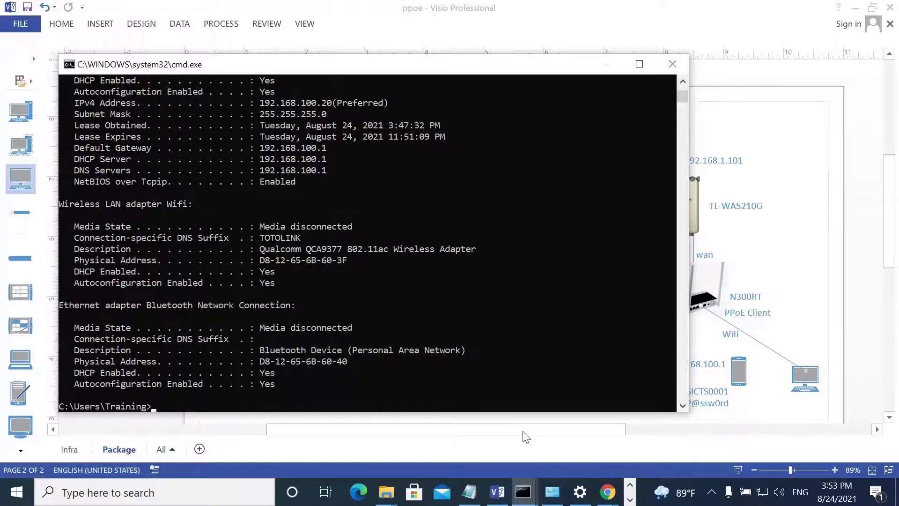
scroll(290, 148, up, 1)
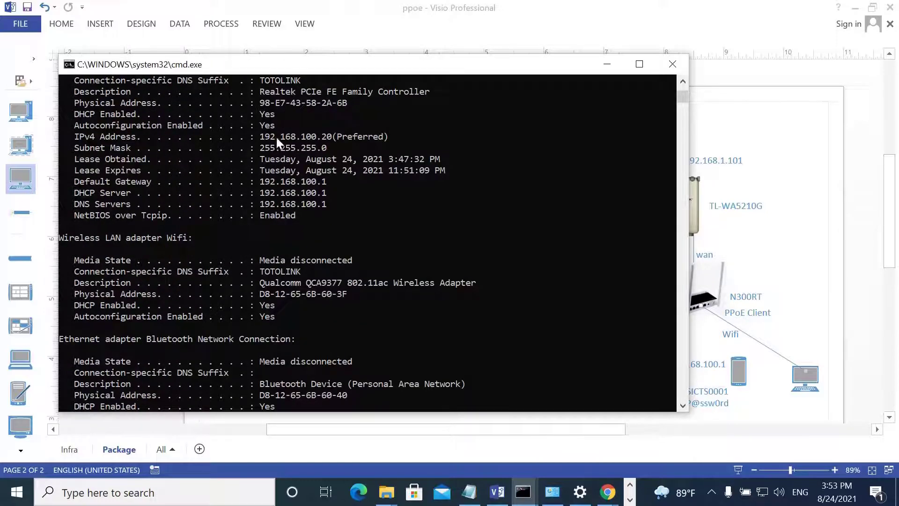
scroll(276, 140, up, 1)
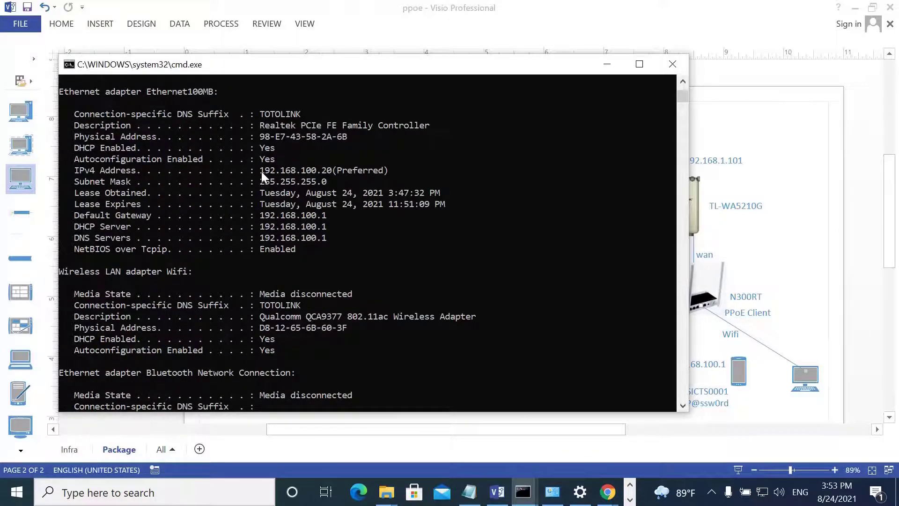
drag(262, 171, 327, 166)
drag(260, 216, 309, 243)
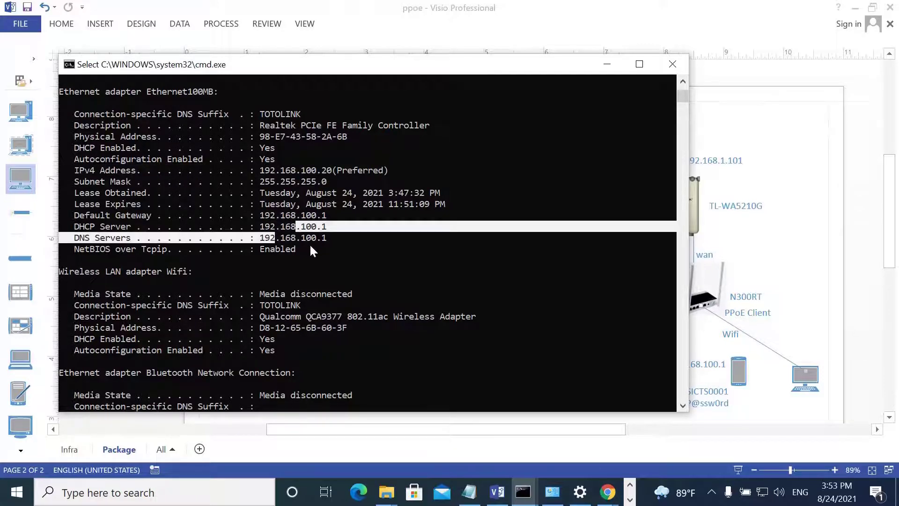
click(308, 243)
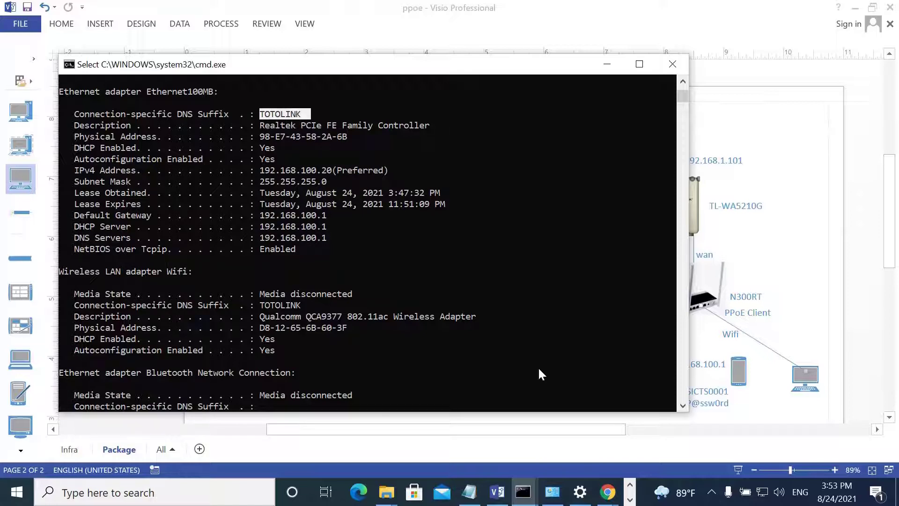
Search for the Speedtest app and launch it.
click(629, 498)
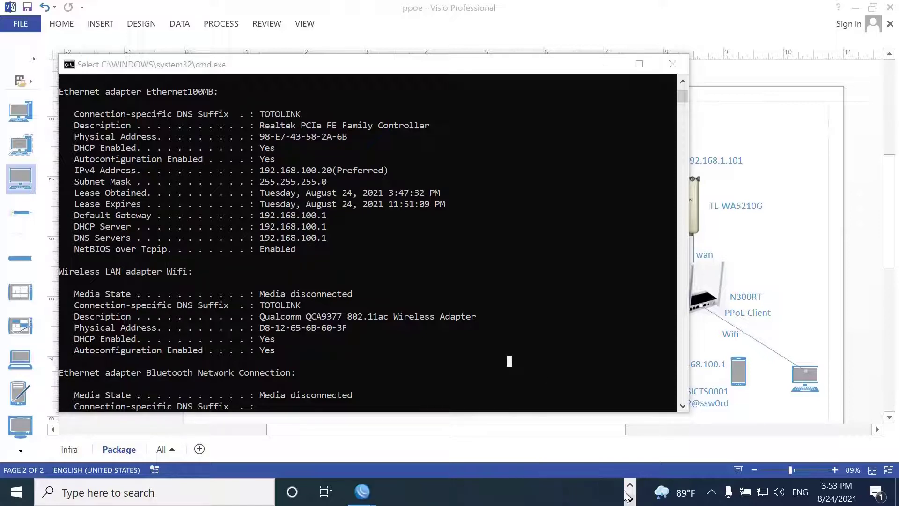
click(630, 485)
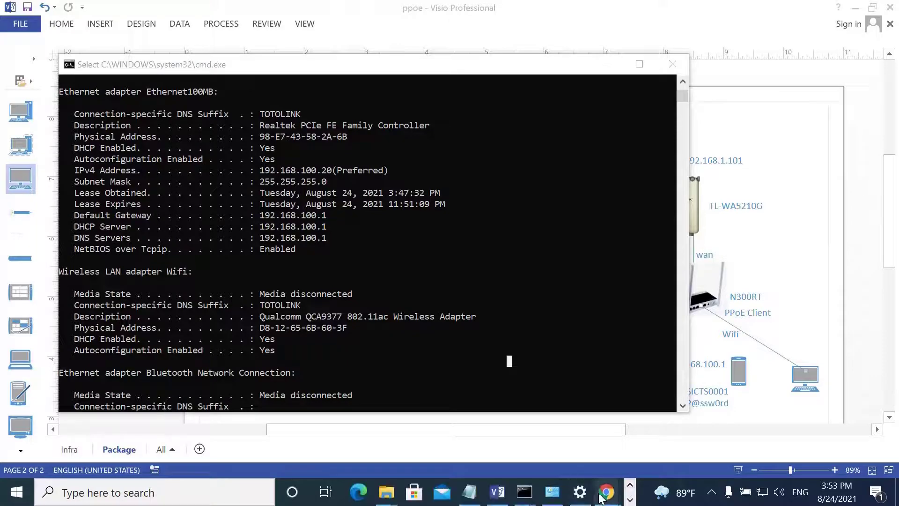
click(215, 499)
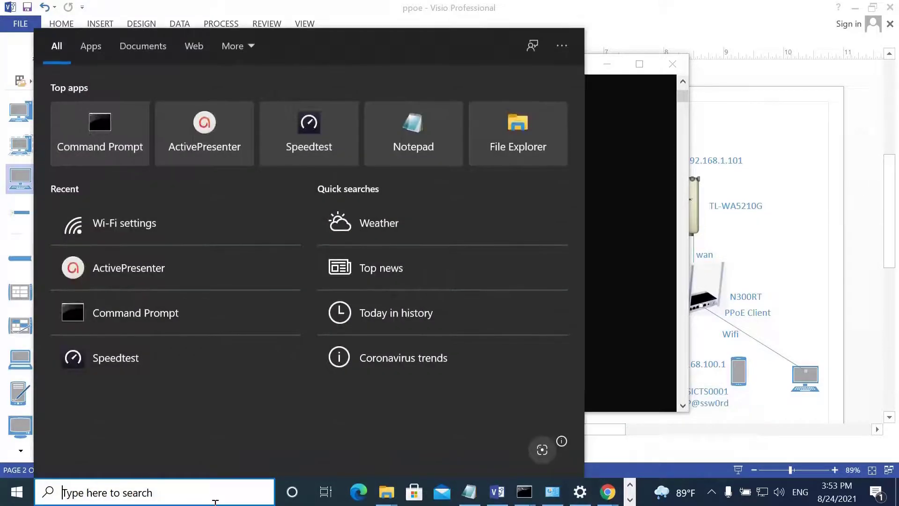
text(sp)
click(100, 105)
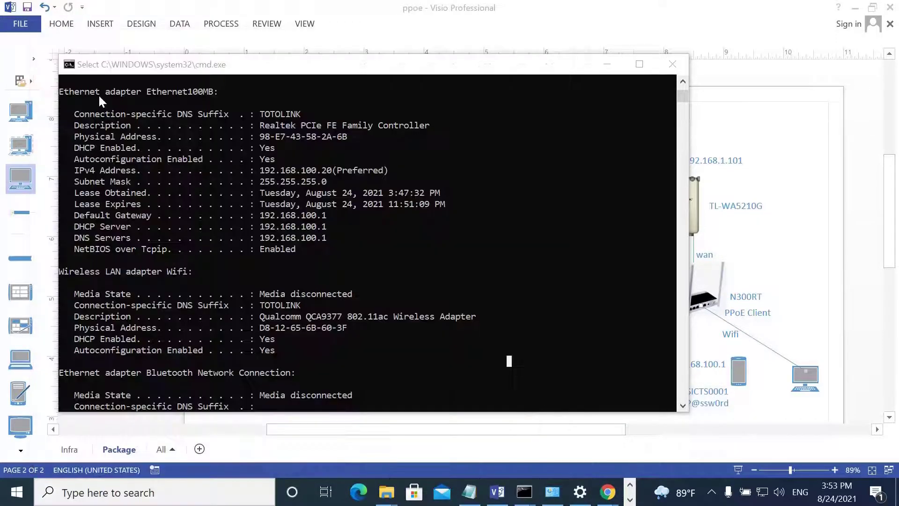
Run the Speedtest, getting a 3 ms ping and about 4.66 Mbps download.
click(446, 249)
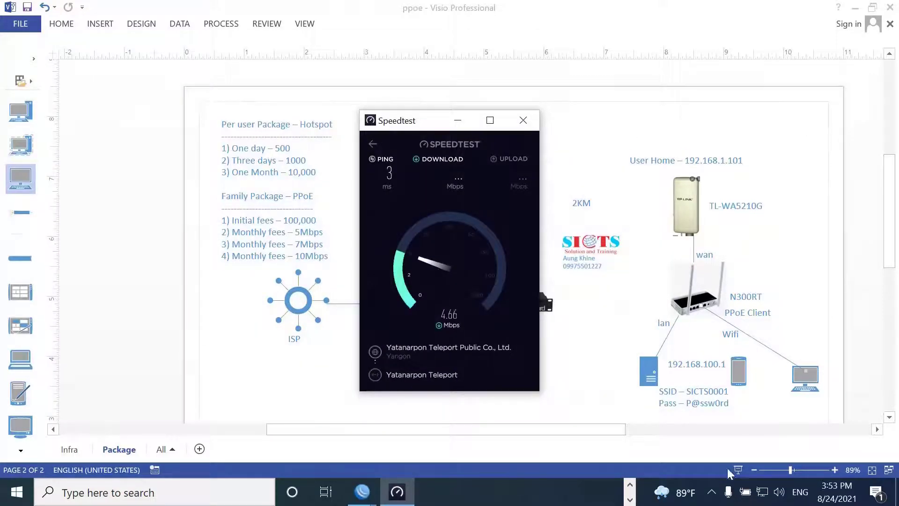
mouse_move(759, 489)
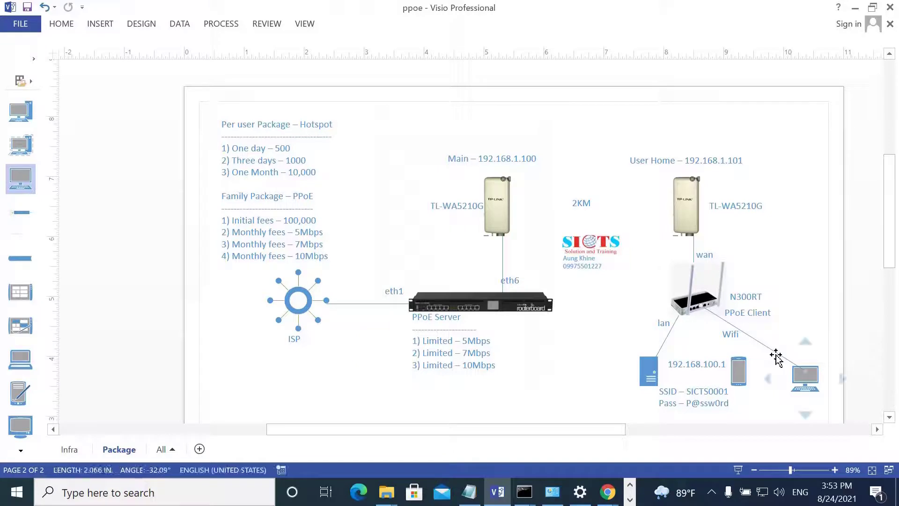
click(775, 357)
key(Delete)
drag(800, 379, 792, 371)
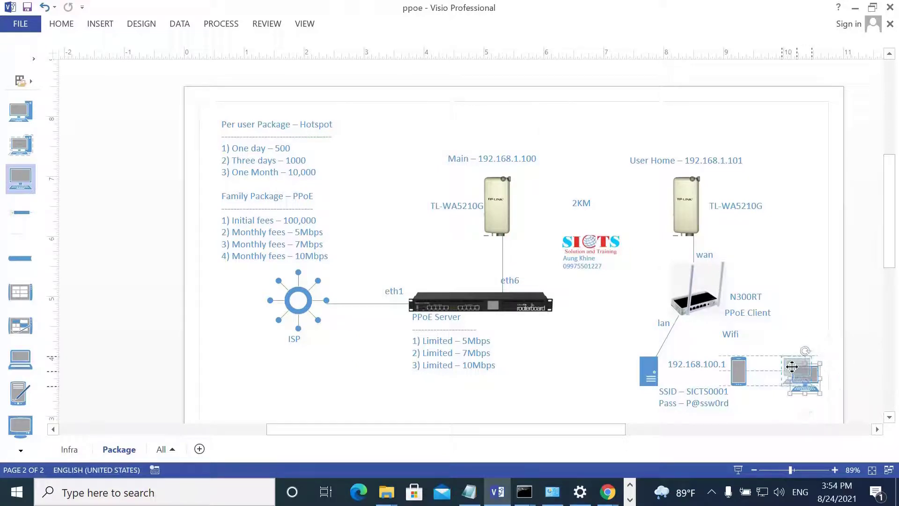
click(772, 411)
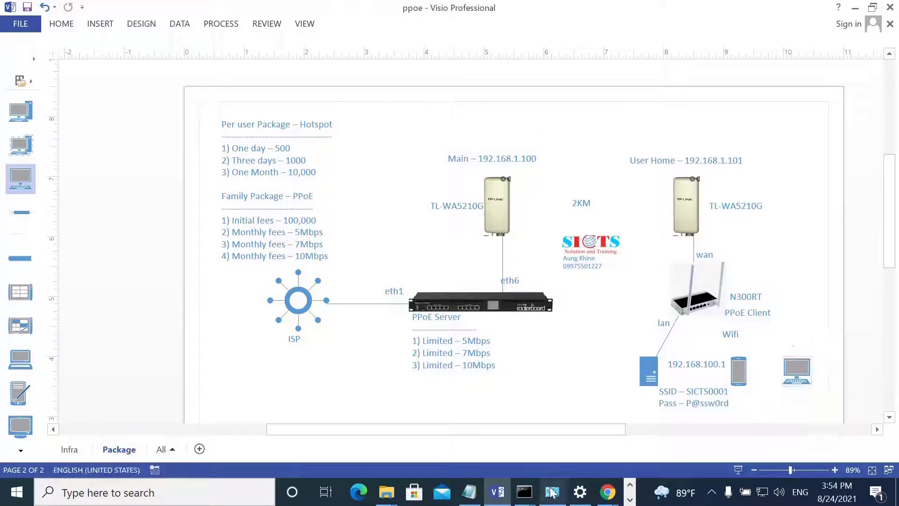
click(629, 499)
click(397, 492)
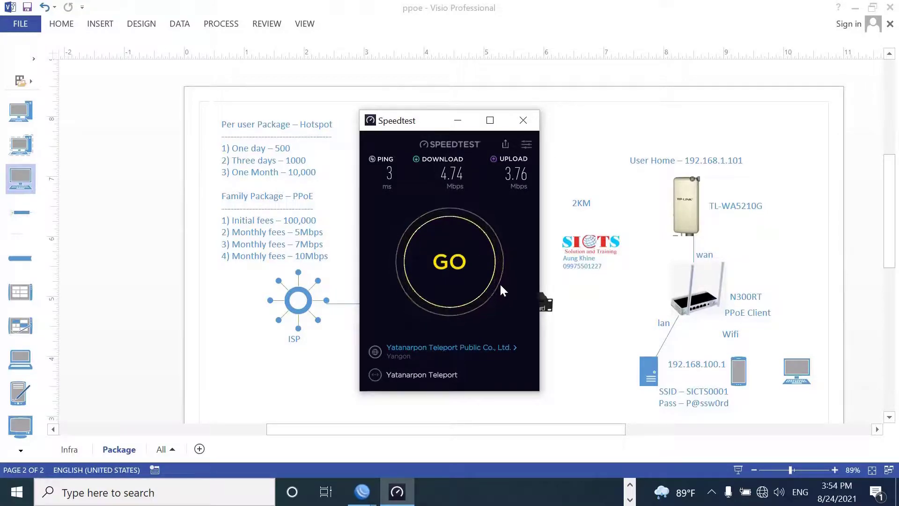
Open the Network Connections control panel with ncpa.cpl.
click(154, 493)
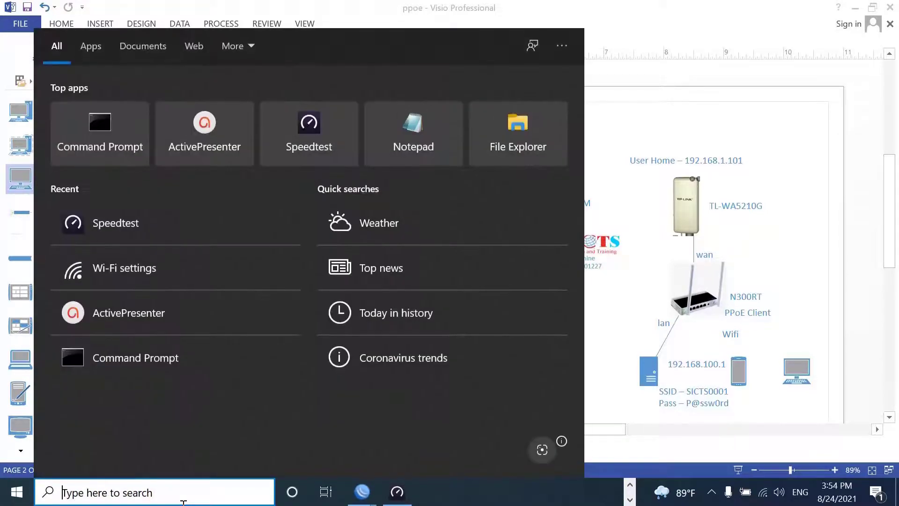
text(ncpa.cpl)
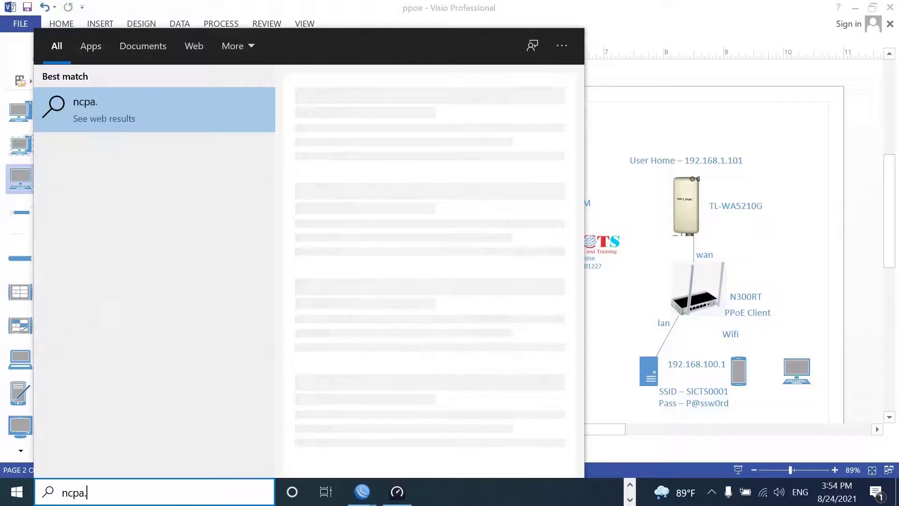
key(Return)
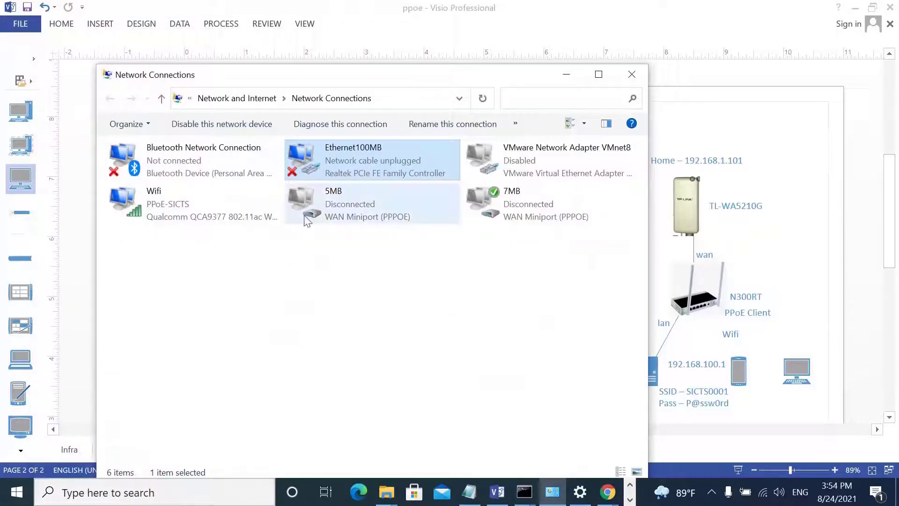
Check the Wifi adapter's status, showing it connected and secured to PPoE-SICTS.
right_click(333, 176)
click(558, 390)
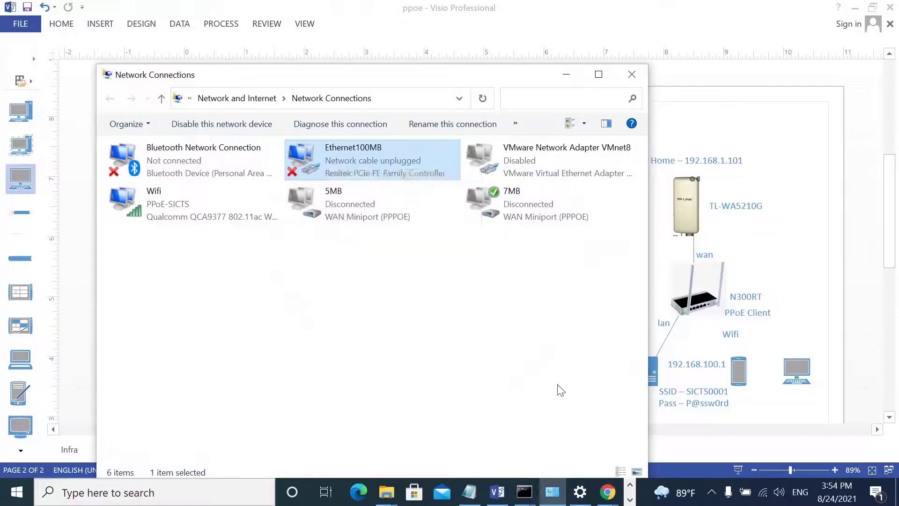
click(558, 389)
click(183, 211)
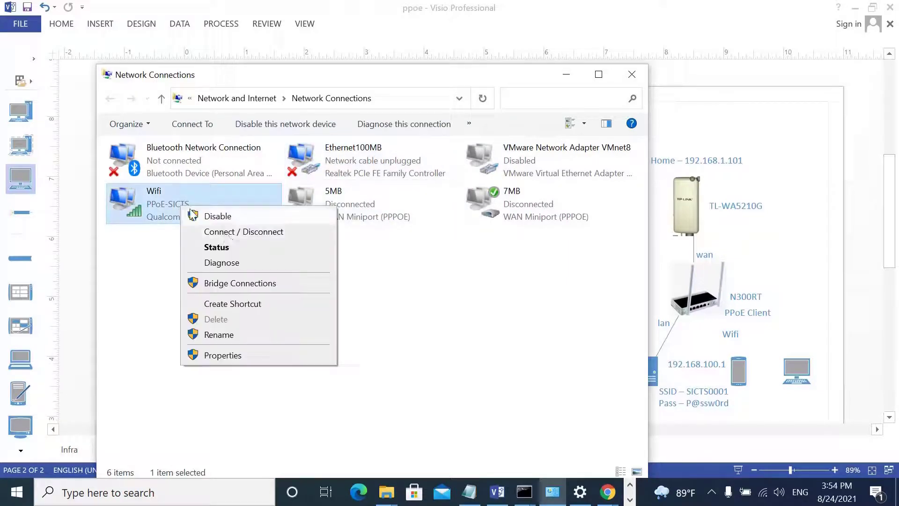
right_click(180, 206)
click(226, 233)
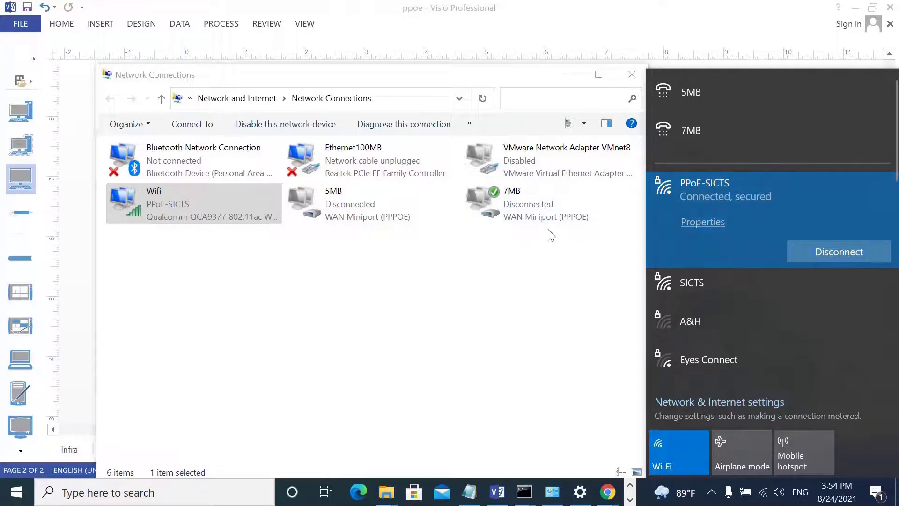
Run ipconfig /all in the Command Prompt.
click(220, 501)
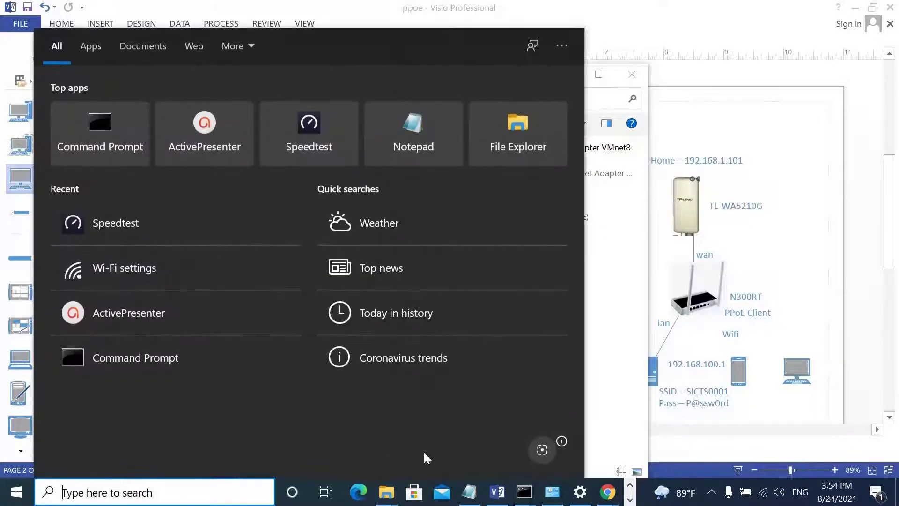
click(523, 491)
click(638, 438)
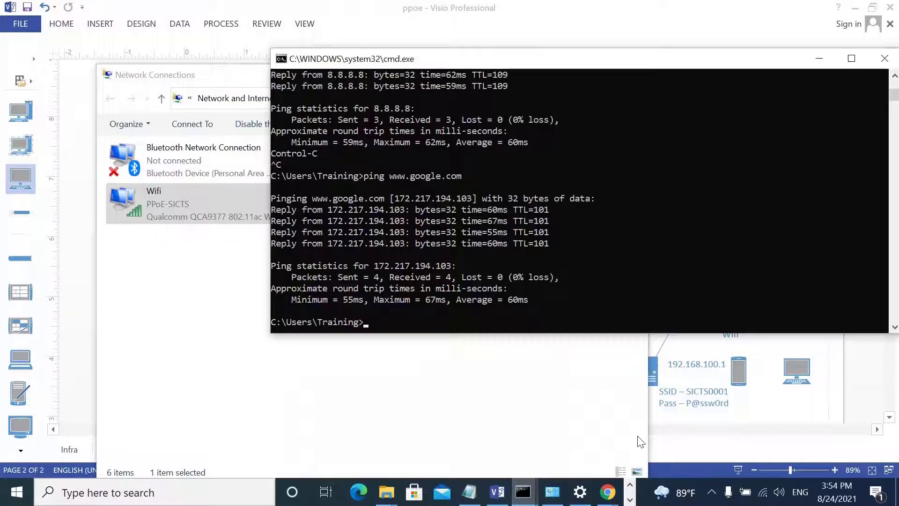
text(ipconfig /all)
key(Return)
Highlight the Wifi's 192.168.100.21 IPv4 address and 192.168.100.1 gateway, then return to Speedtest.
scroll(515, 214, up, 3)
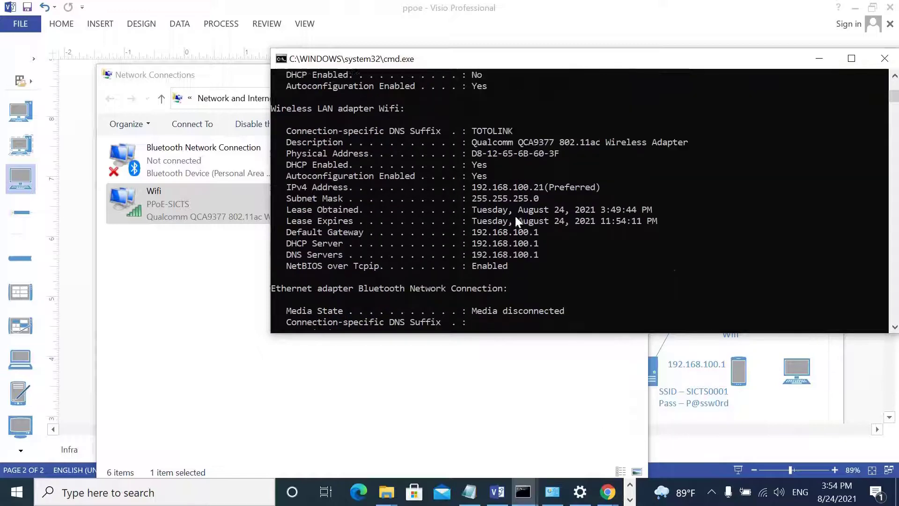
drag(468, 165, 511, 164)
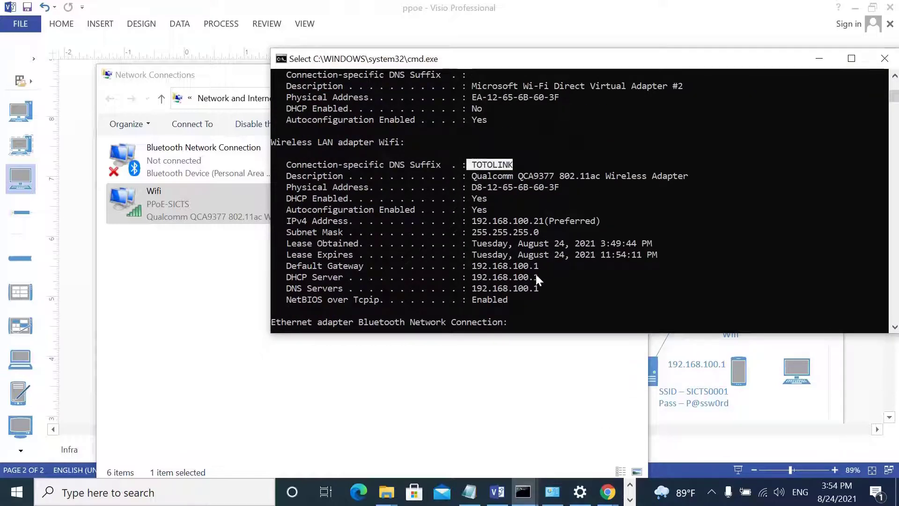
drag(477, 221, 545, 221)
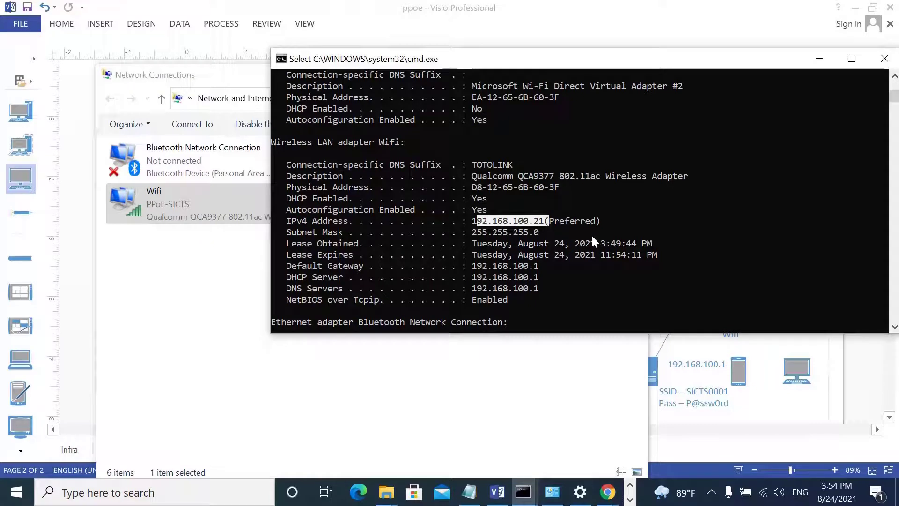
drag(482, 265, 502, 255)
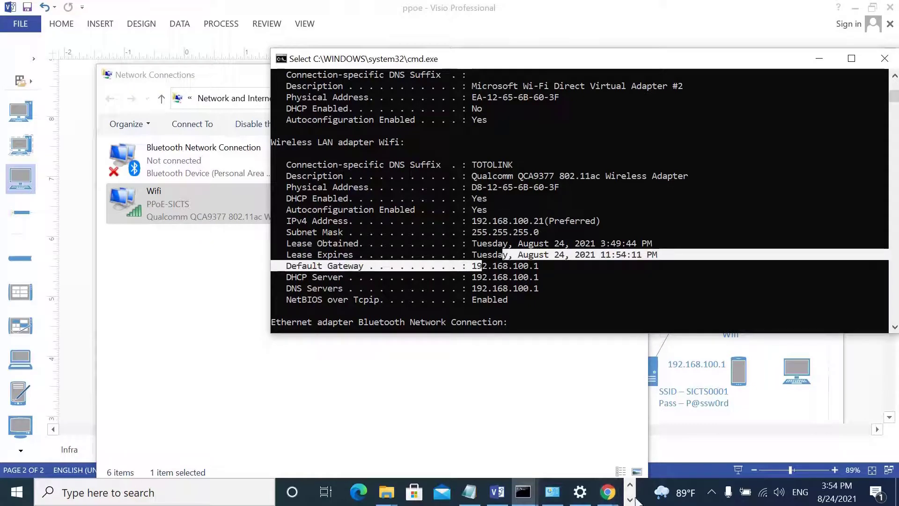
click(629, 499)
click(397, 492)
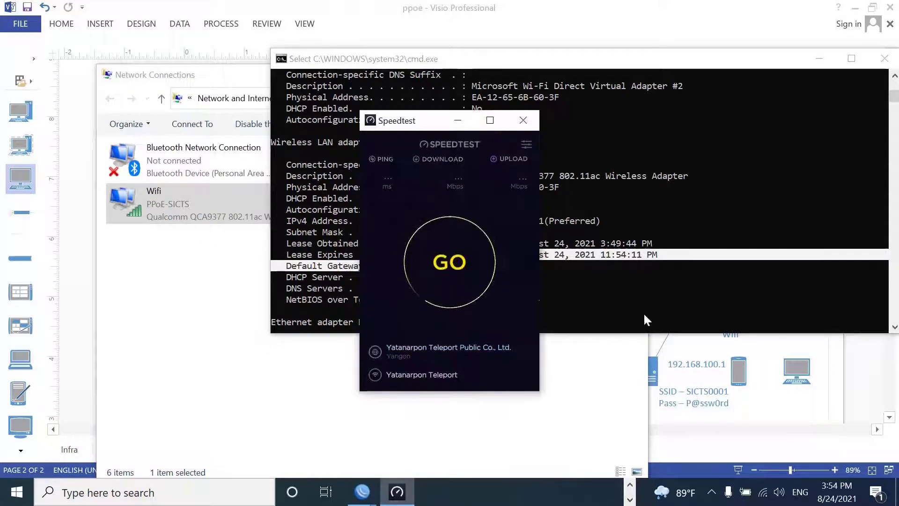
Run a Wifi speed test (5 ms ping, about 3 Mbps download), then switch to the TOTOLINK page.
key(Return)
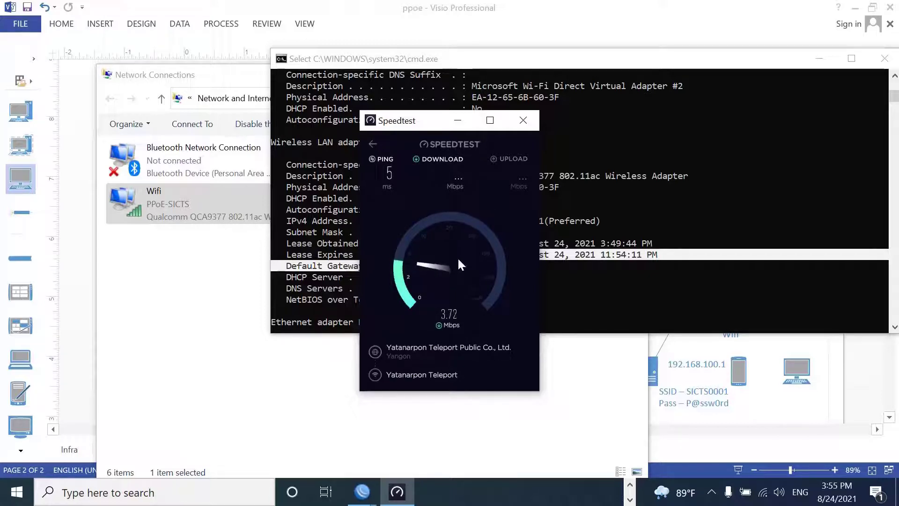
click(629, 499)
click(606, 492)
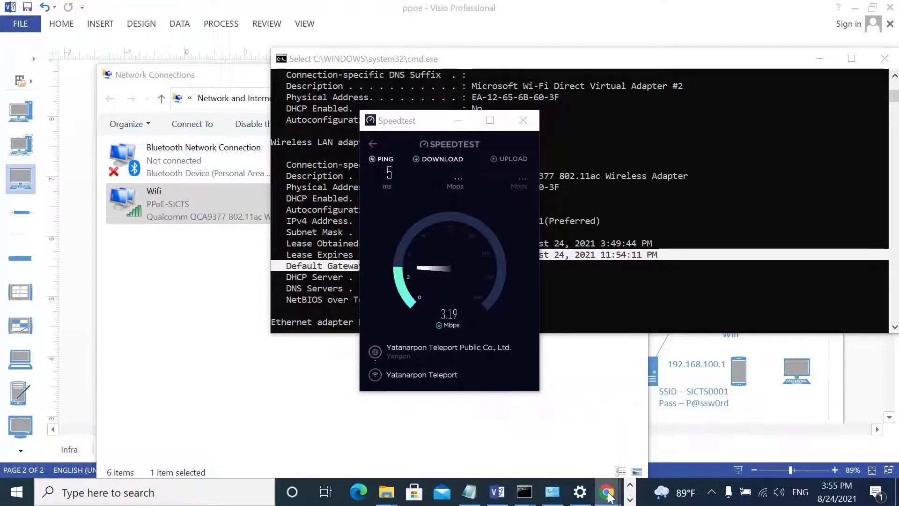
mouse_move(608, 496)
click(672, 428)
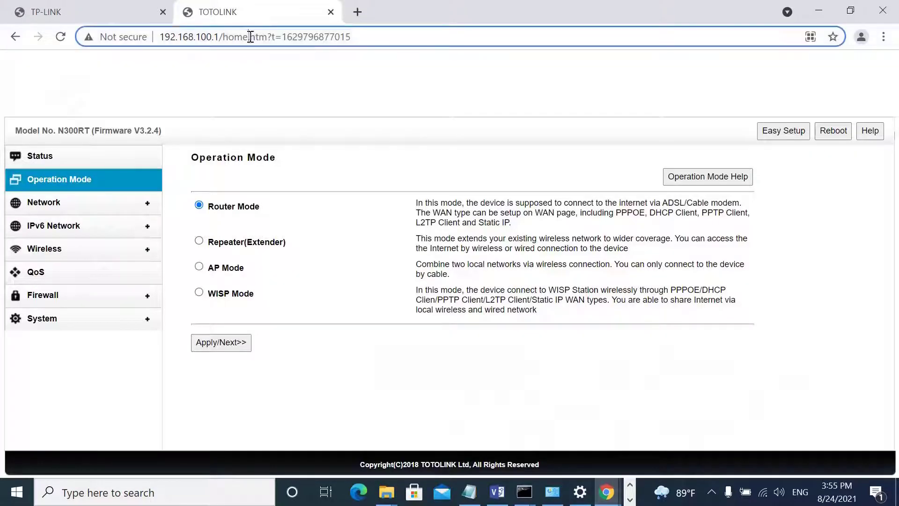
Browse to the router at 192.168.100.1 and log in with the admin credentials.
click(302, 35)
text(192.168.1)
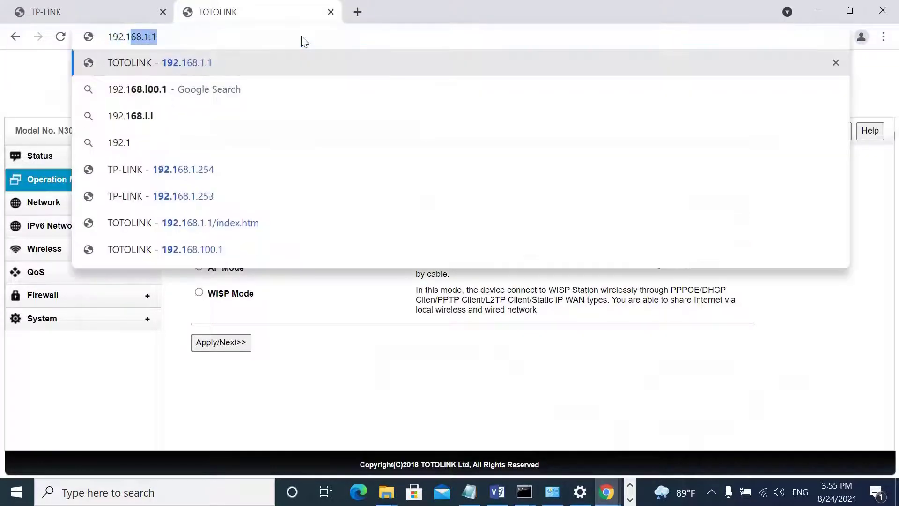
text(.)
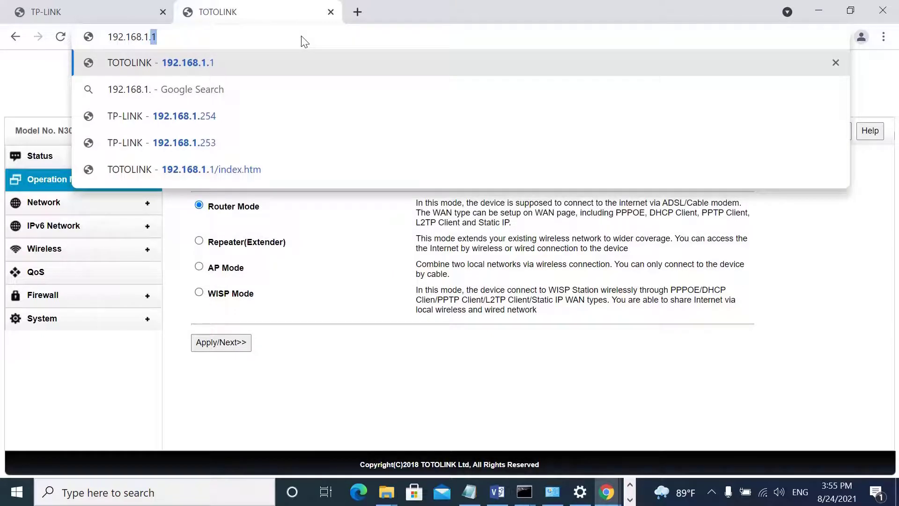
key(BackSpace)
key(BackSpace)
text(00)
key(Return)
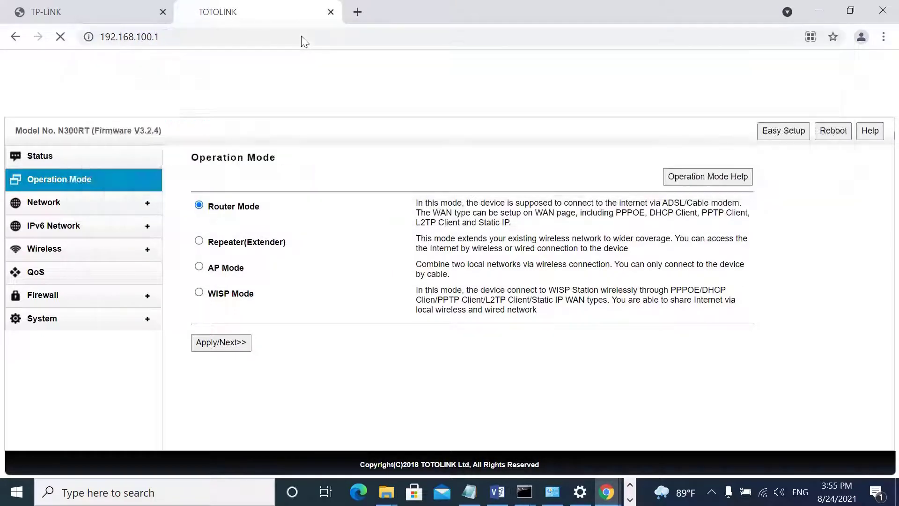
text(admin)
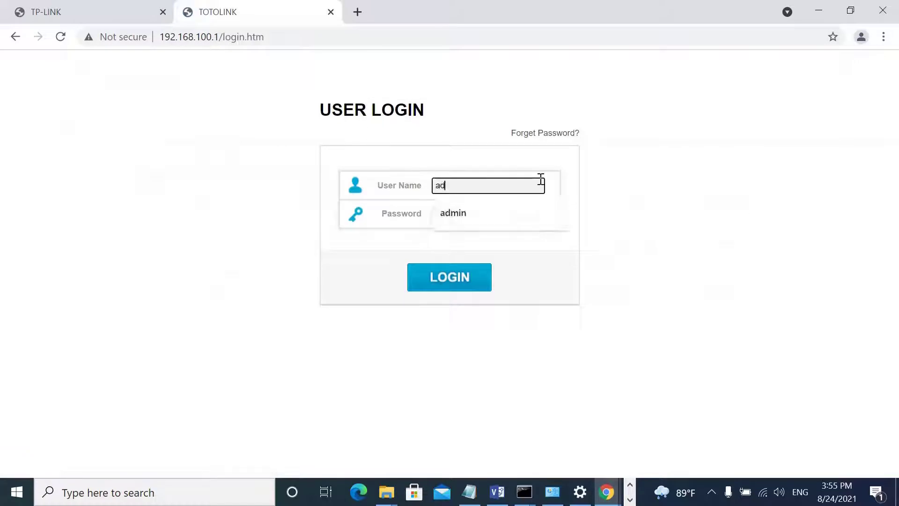
key(Tab)
text(adm)
key(Return)
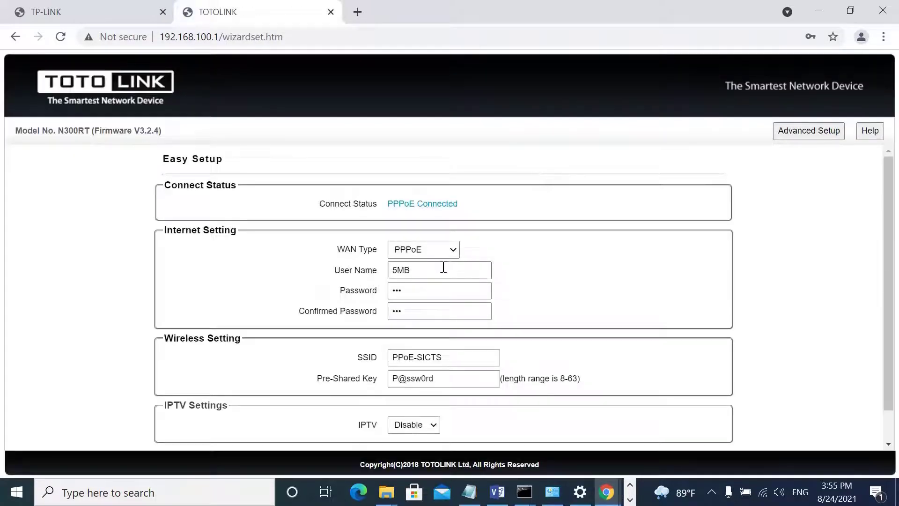
Change the PPPoE user name from 5MB to 10MB, update both passwords, and apply.
double_click(444, 266)
text(10)
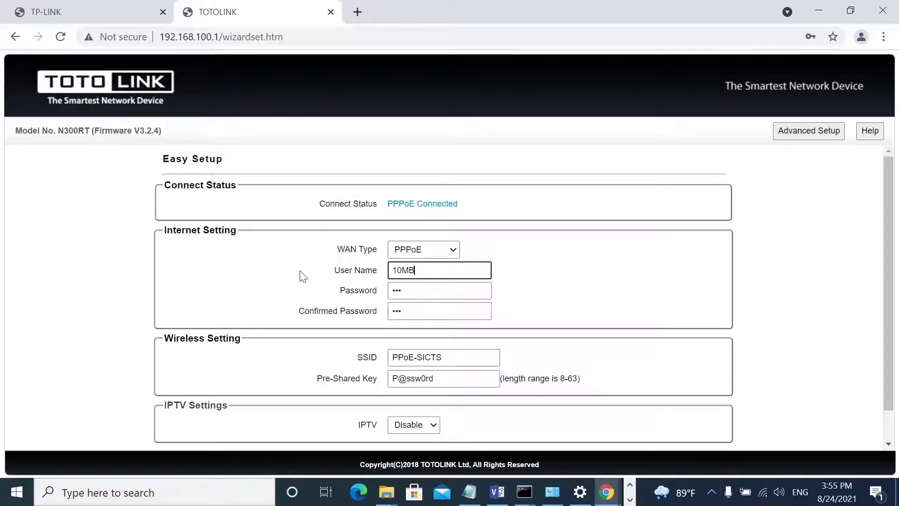
double_click(409, 274)
double_click(411, 293)
text(10MB)
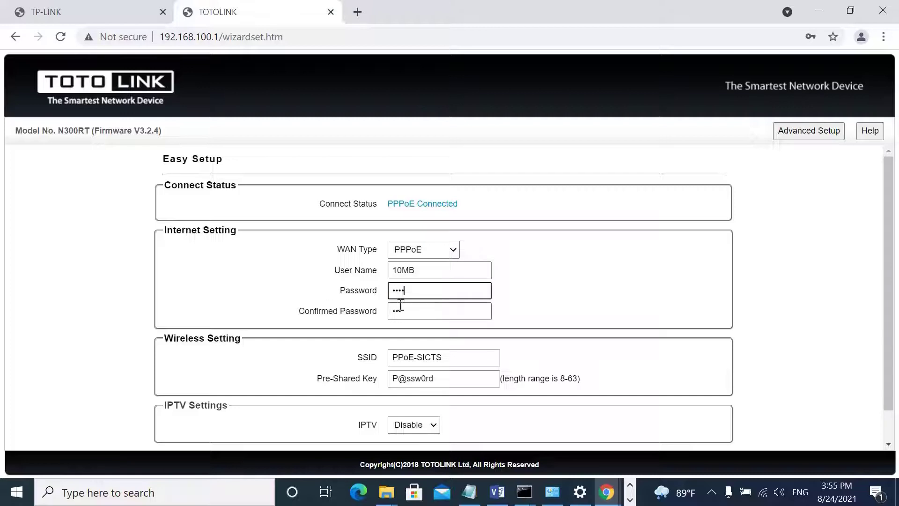
double_click(401, 306)
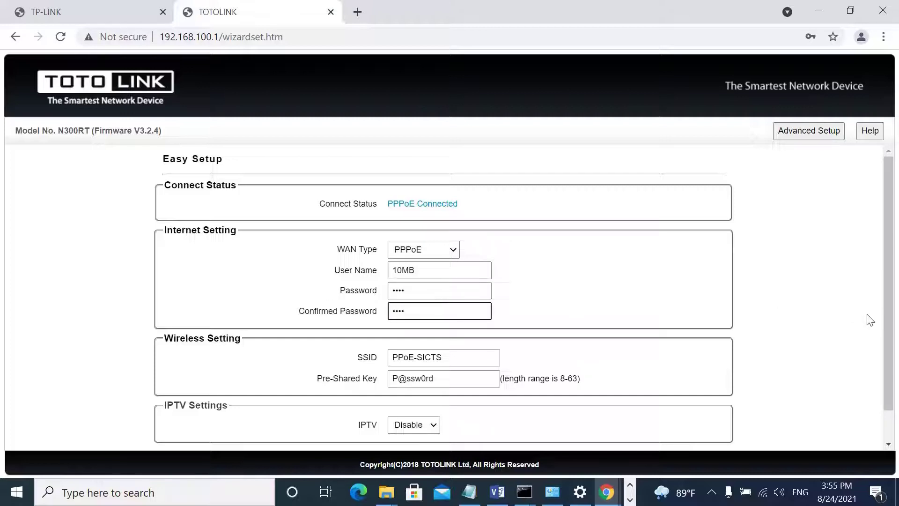
drag(883, 333, 891, 411)
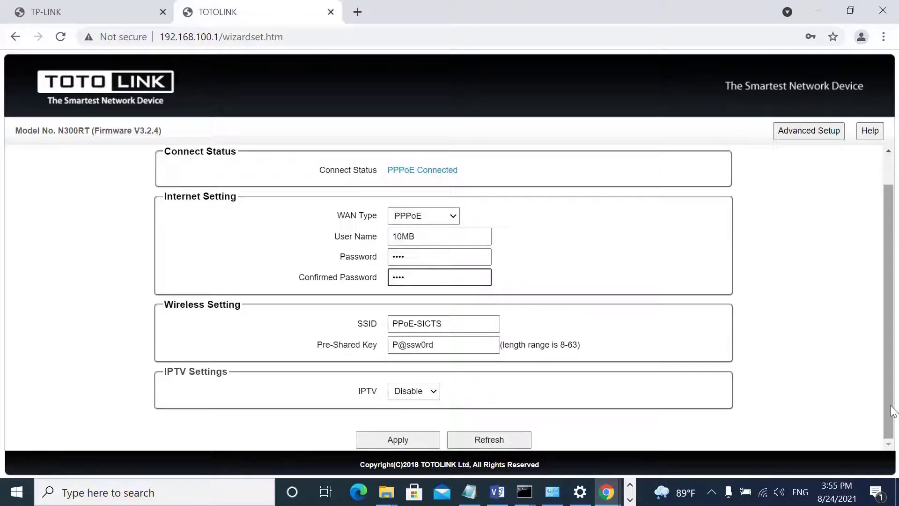
click(396, 445)
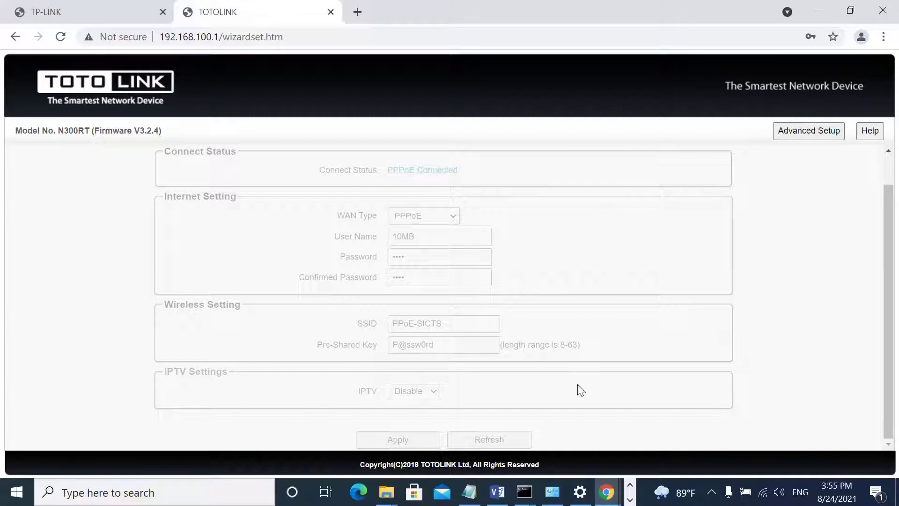
Run ipconfig /all and confirm the PC's IPv4 address is 192.168.100.21.
mouse_move(524, 491)
click(645, 444)
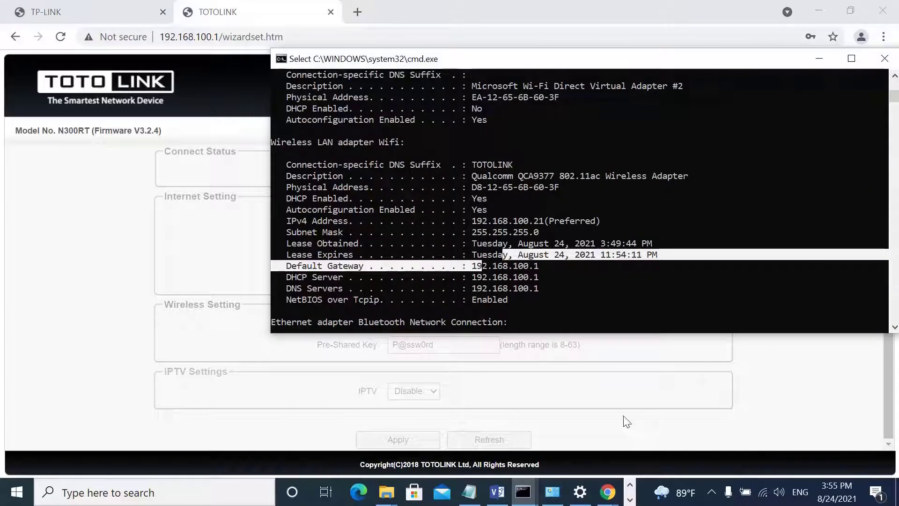
click(540, 299)
key(Return)
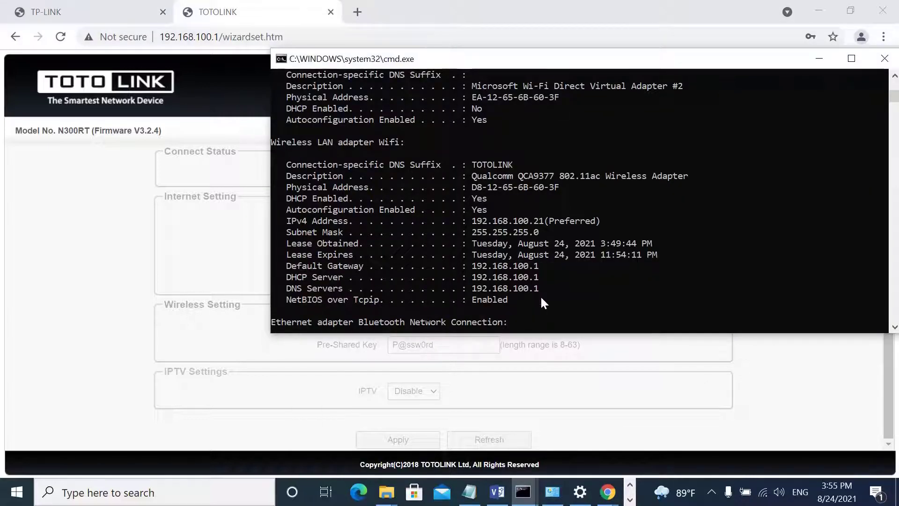
key(Return)
key(Return)
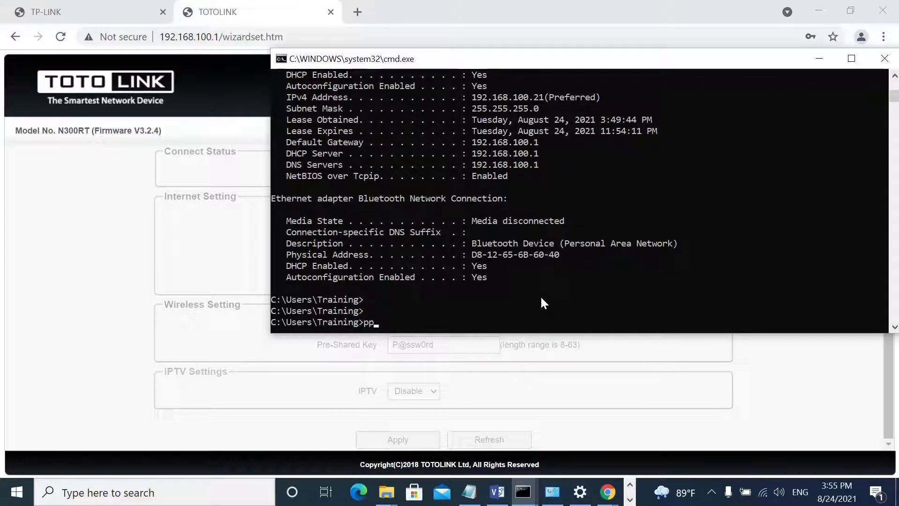
text(ipconfig /all)
key(Return)
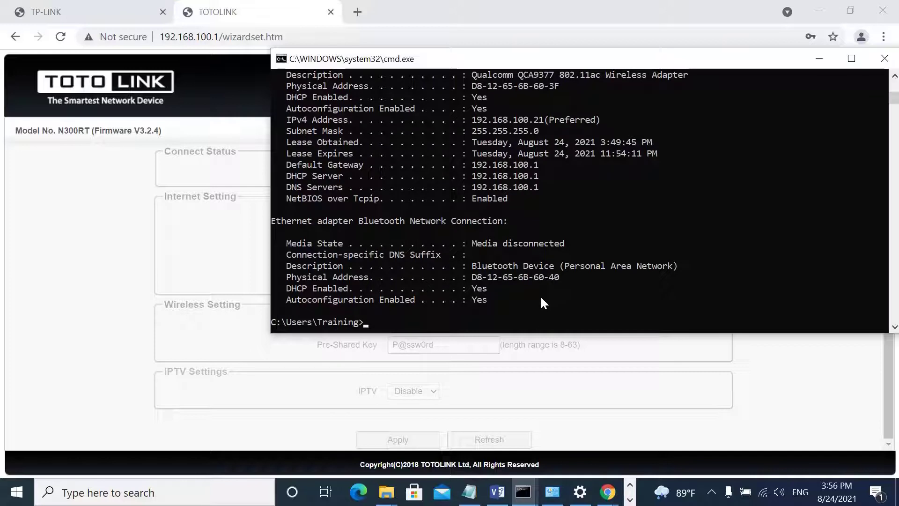
drag(484, 123, 532, 131)
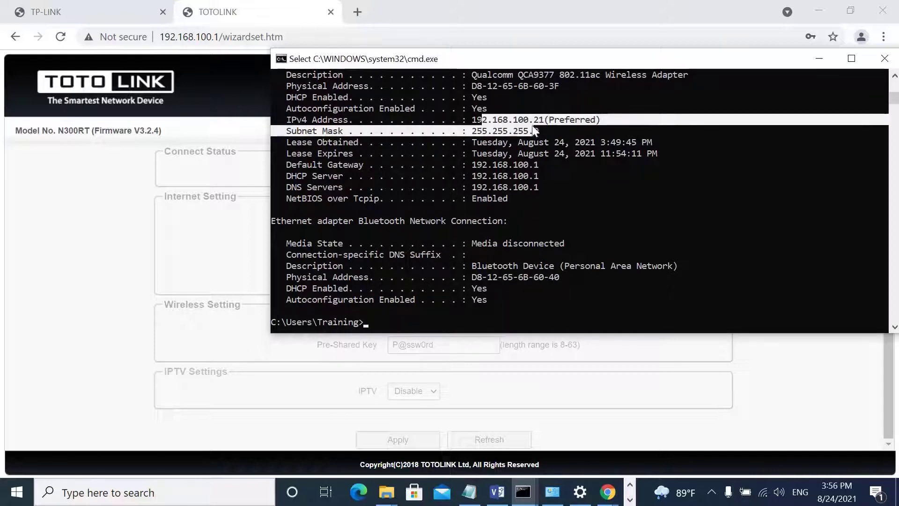
click(540, 227)
Ping 8.8.8.8 to show the internet is unreachable.
text(ping)
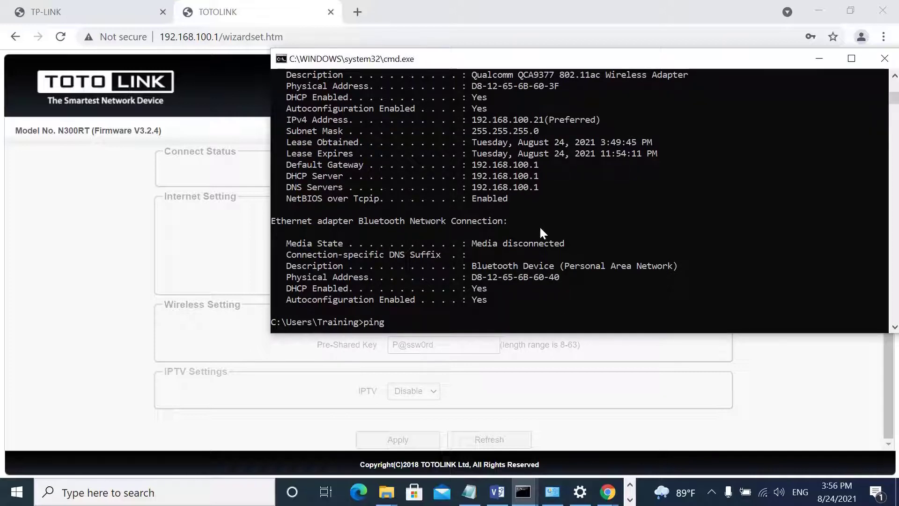
text( 8.8.8.8)
key(Return)
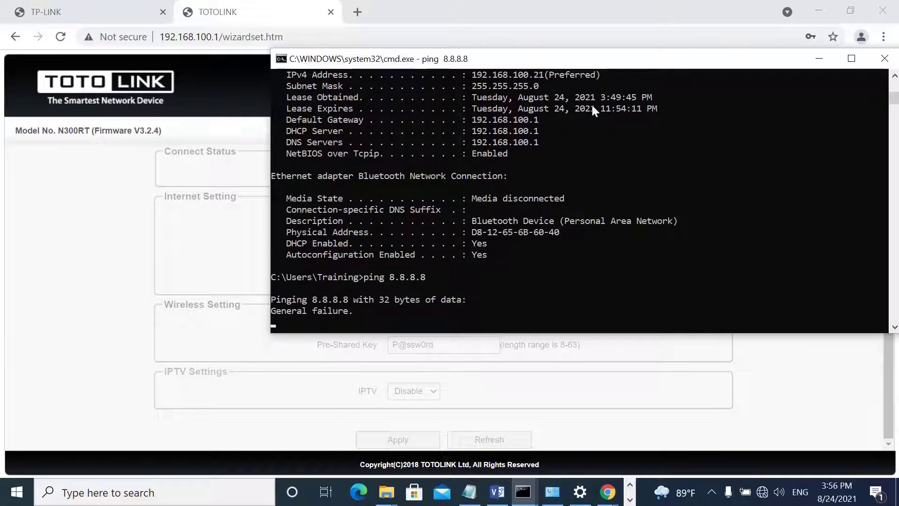
drag(559, 64, 712, 162)
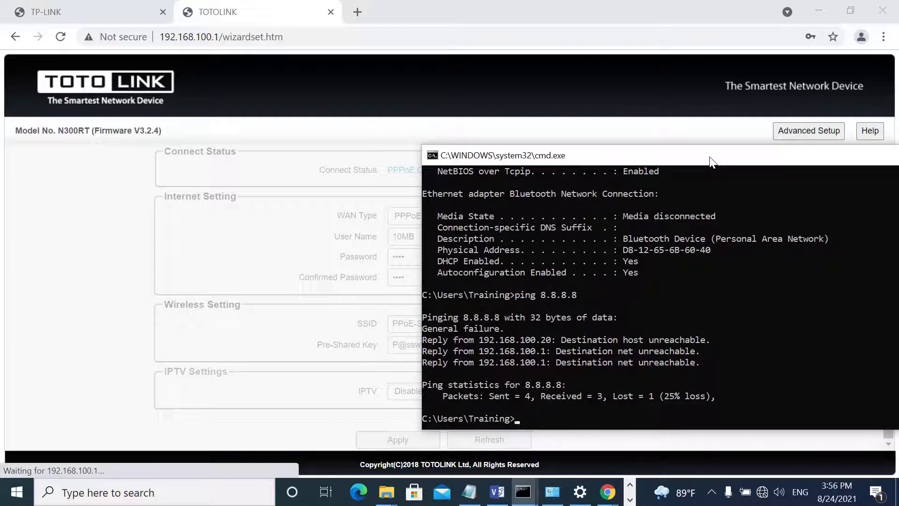
drag(711, 161, 697, 146)
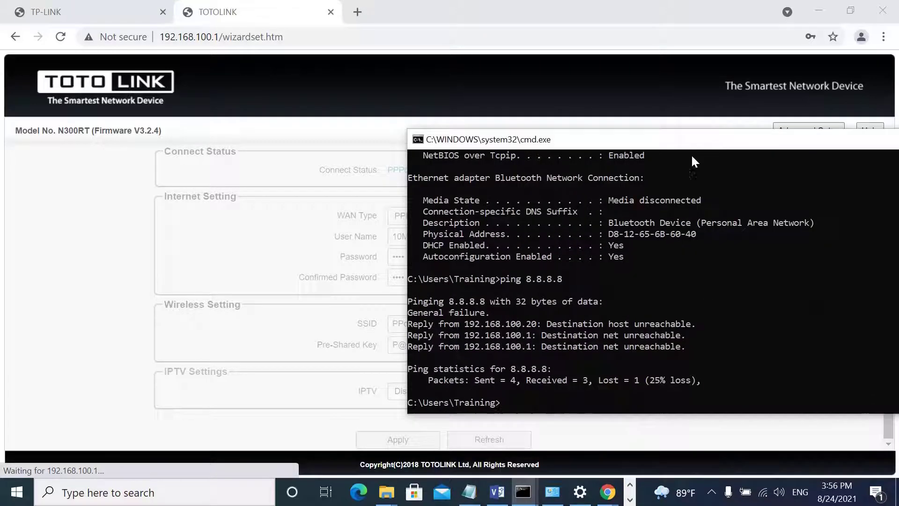
Ping the router at 192.168.100.1 for 0% loss, then stop it with Ctrl+C.
text(ping 8.8.8.8)
key(BackSpace)
key(BackSpace)
key(BackSpace)
key(BackSpace)
key(BackSpace)
key(BackSpace)
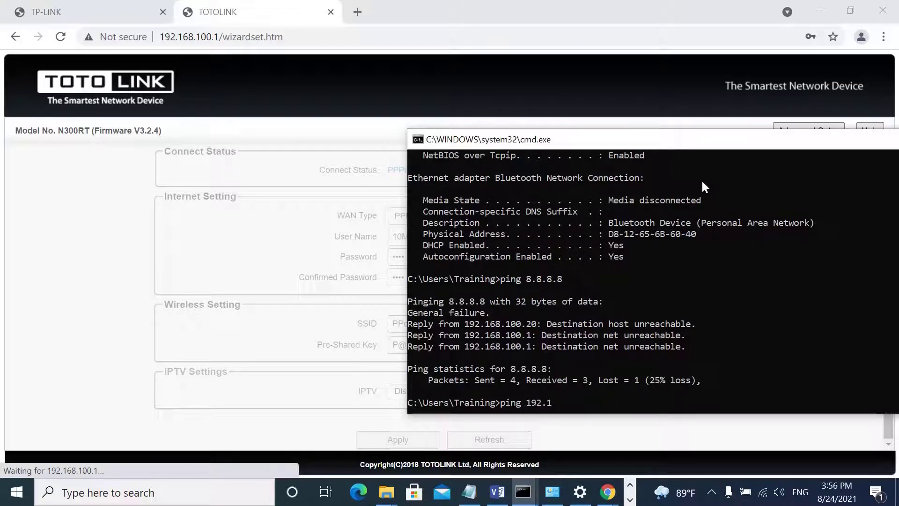
text(192.168.100.1)
key(Return)
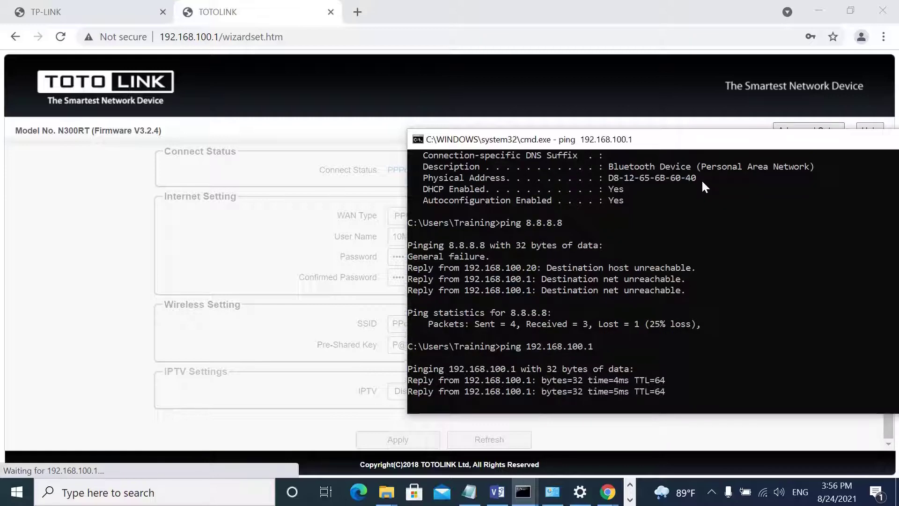
key(ctrl+c)
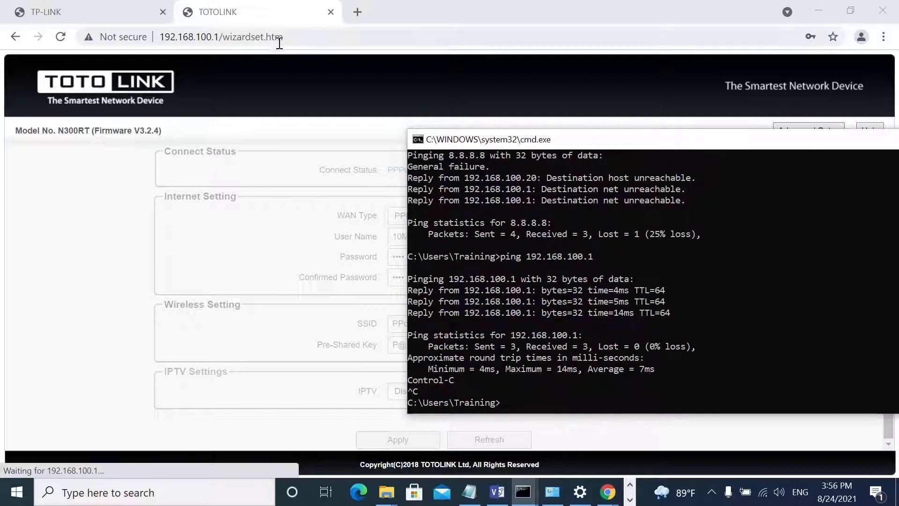
click(221, 37)
Load the router page at 192.168.100.1 and check it reports PPPoE Connected.
text(192.168.)
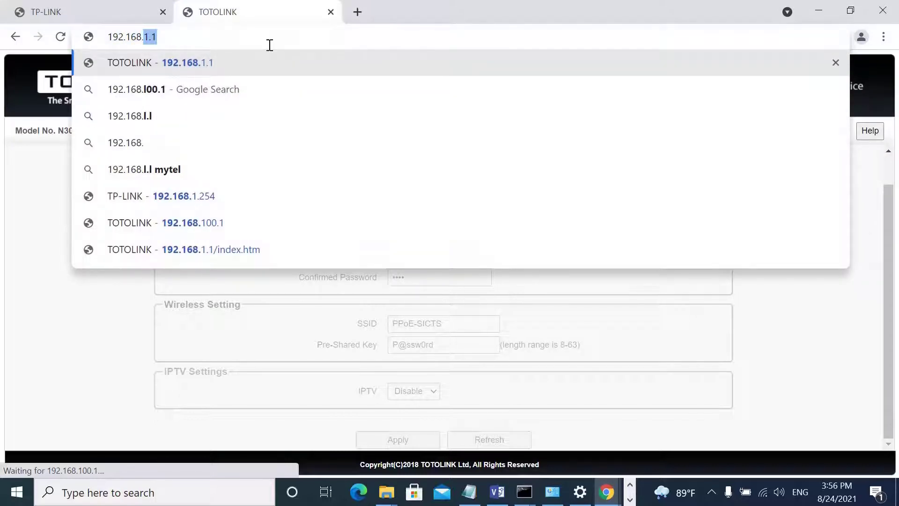
text(100.1)
key(Return)
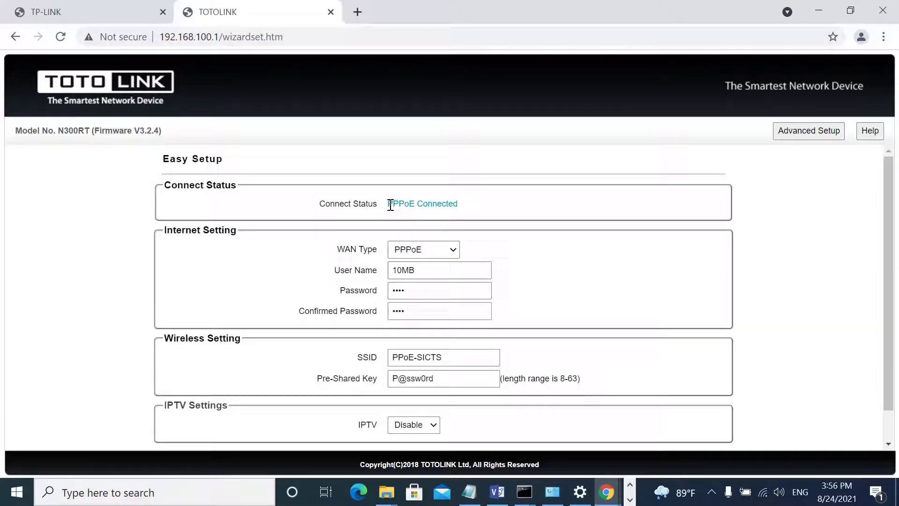
drag(391, 206, 461, 207)
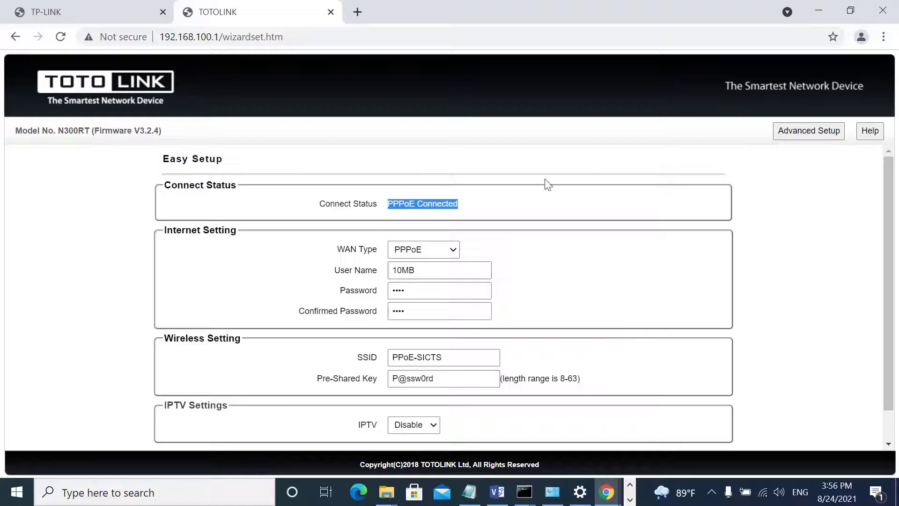
scroll(804, 323, down, 1)
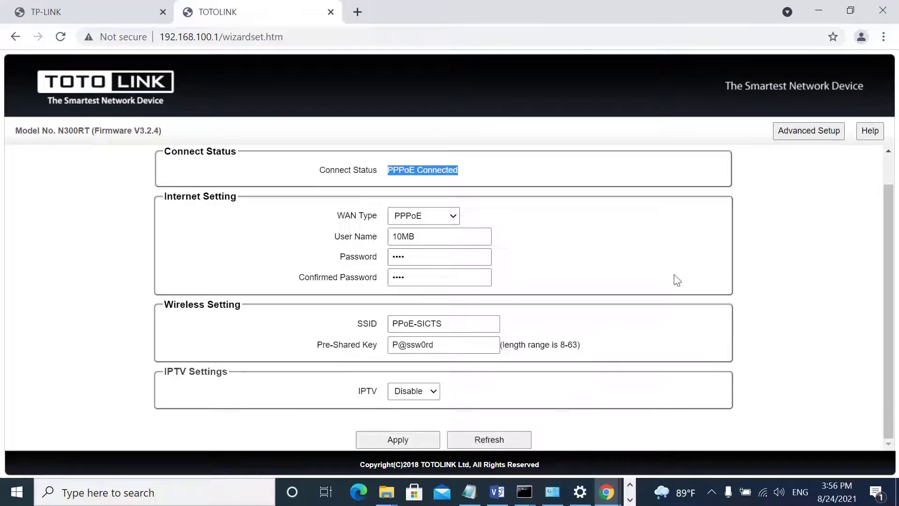
On the Status page, review WAN IP 192.168.10.11, gateway, DNS, and Wi-Fi PPoE-SICTS.
click(810, 134)
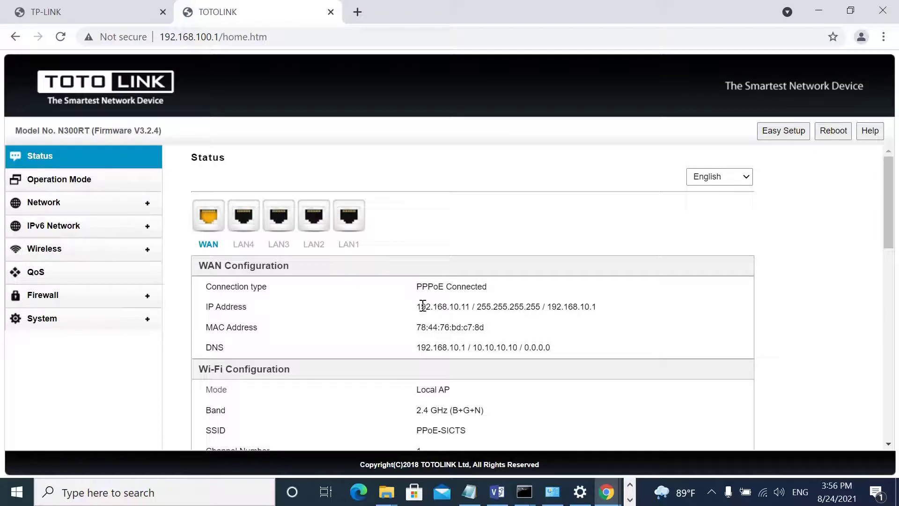
drag(421, 308, 468, 306)
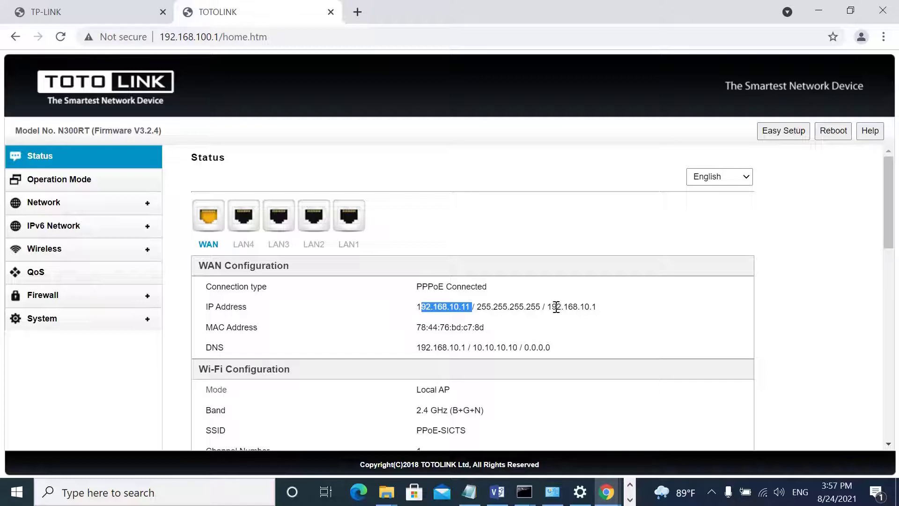
drag(552, 307, 579, 307)
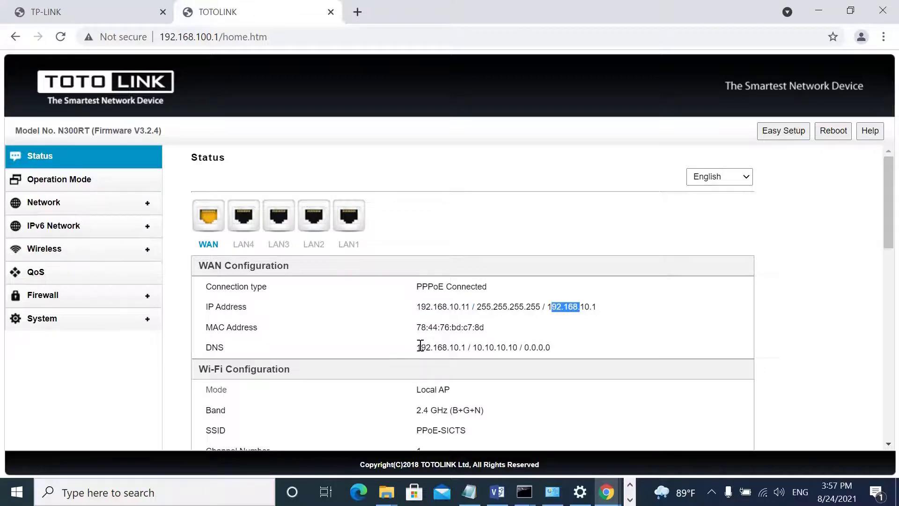
drag(417, 346, 459, 349)
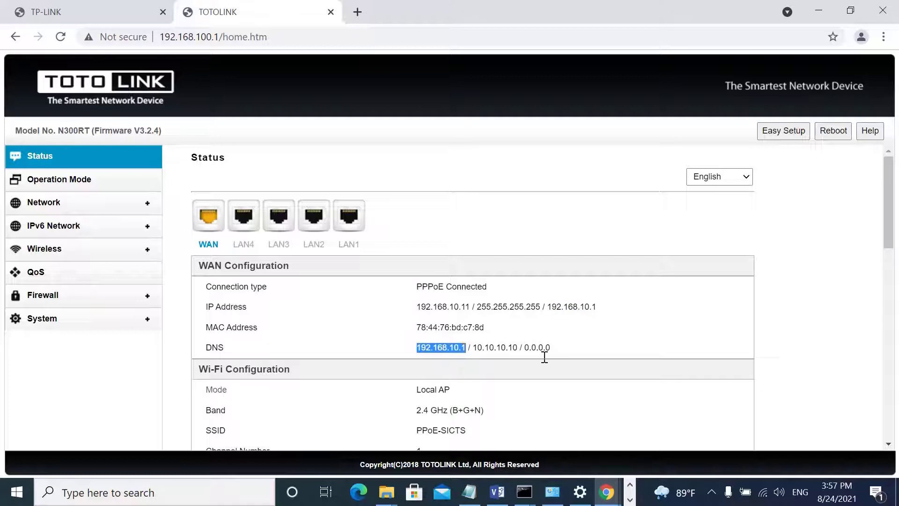
scroll(544, 357, down, 3)
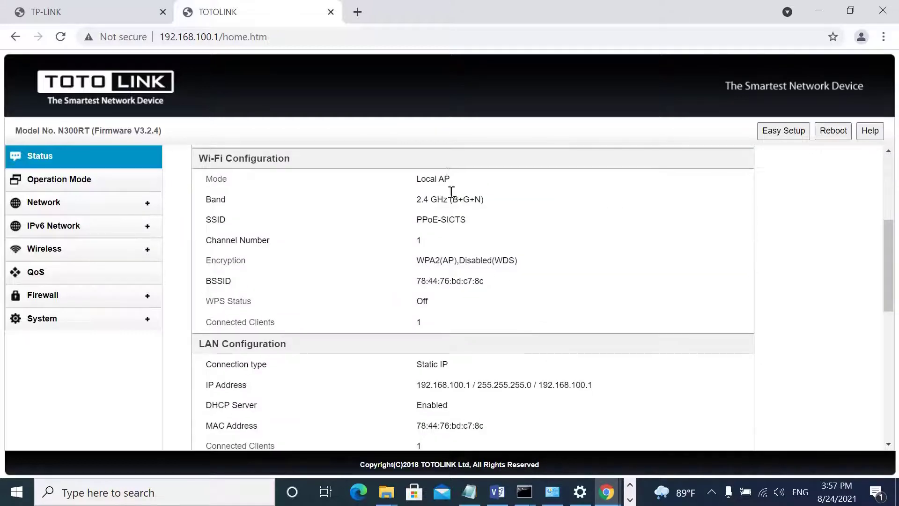
drag(416, 219, 423, 219)
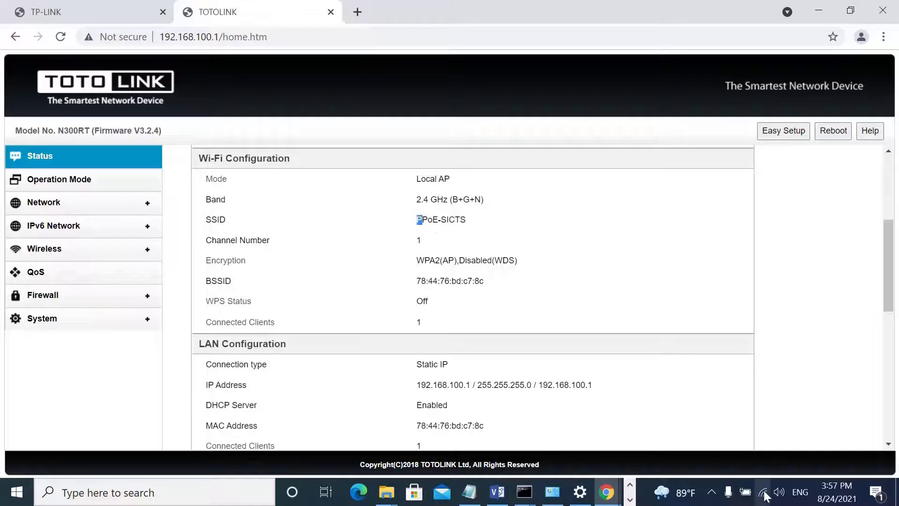
Check the PC's Wi-Fi network in the tray, then launch the Speedtest app.
click(764, 493)
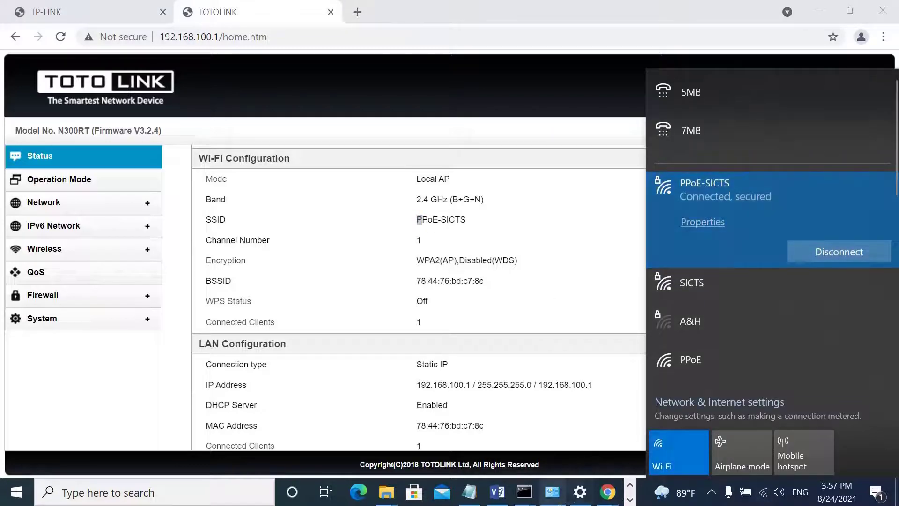
click(629, 499)
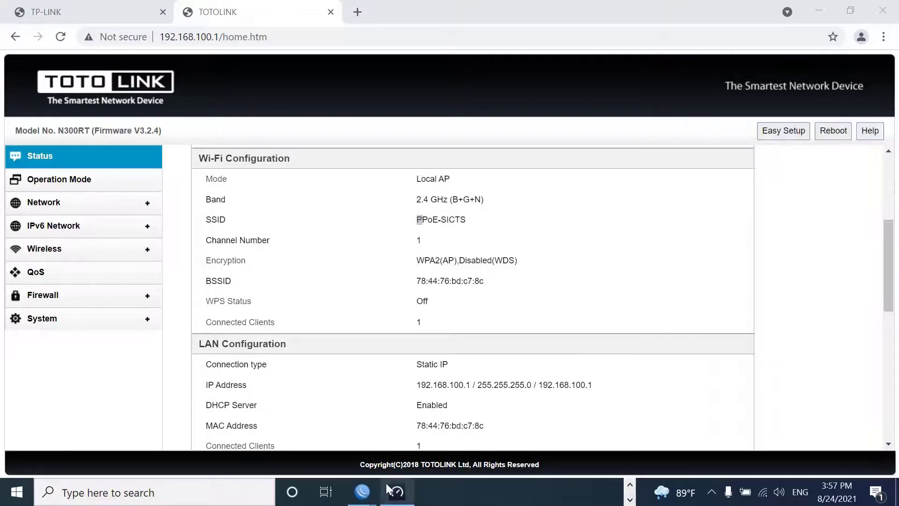
click(396, 491)
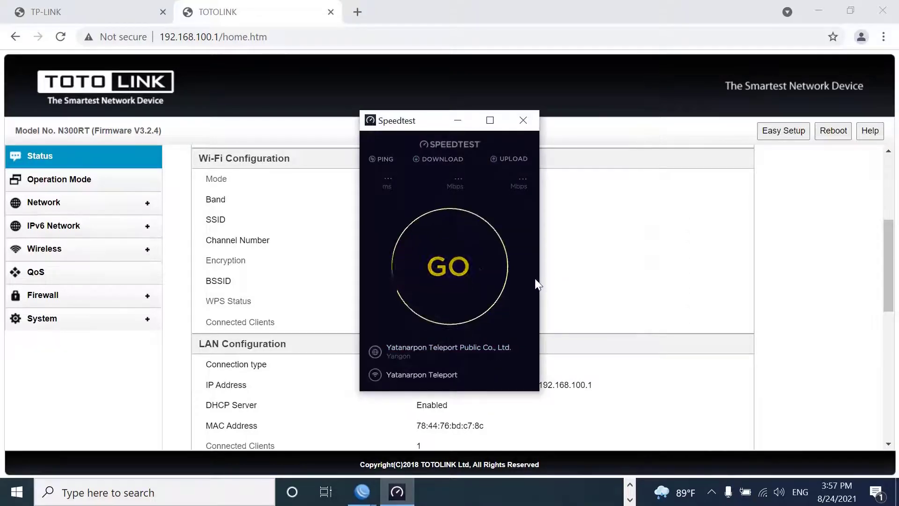